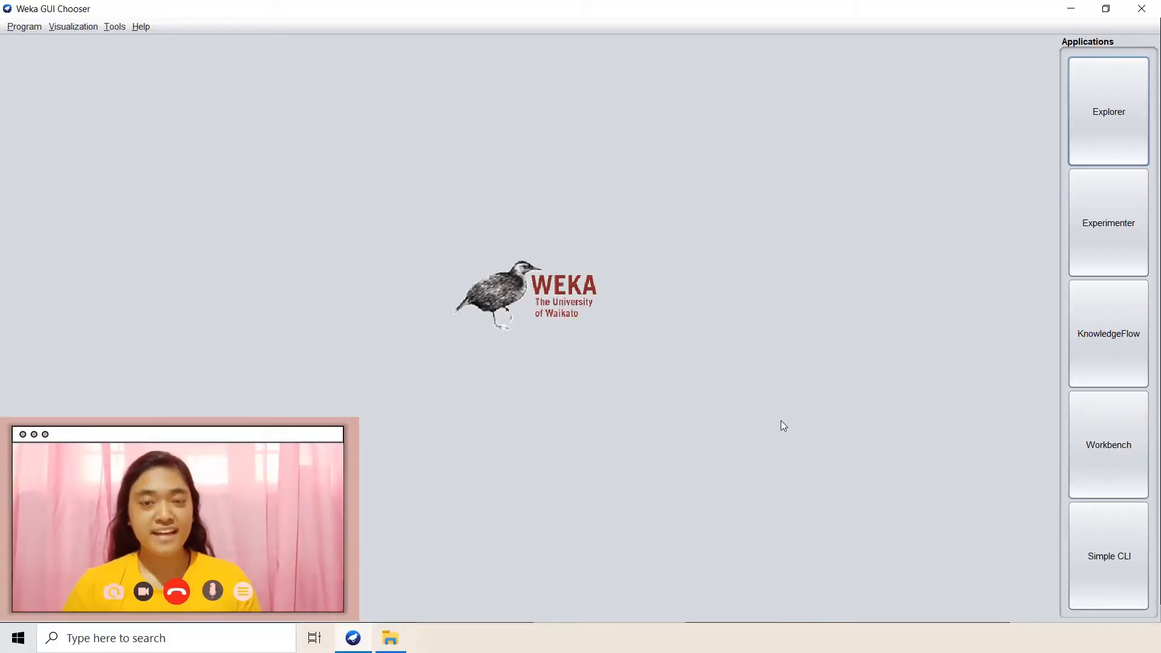
Launch the Explorer and load the CSV file Data Set (Quiz).csv
click(1125, 124)
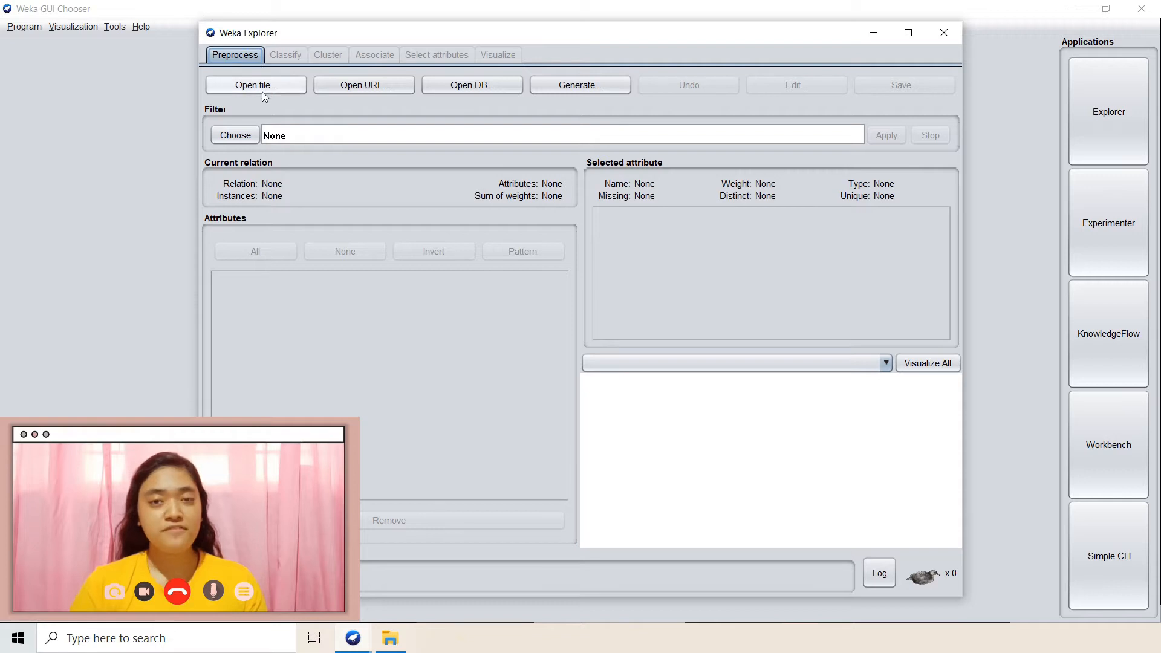
click(263, 88)
click(433, 455)
click(439, 529)
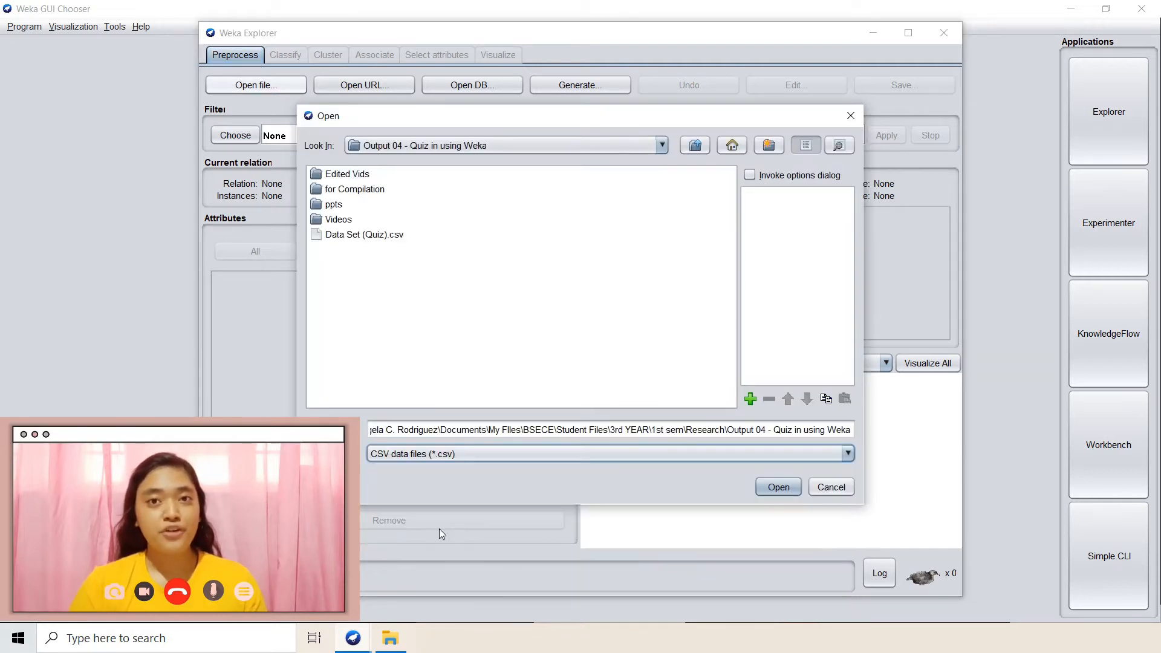
double_click(364, 235)
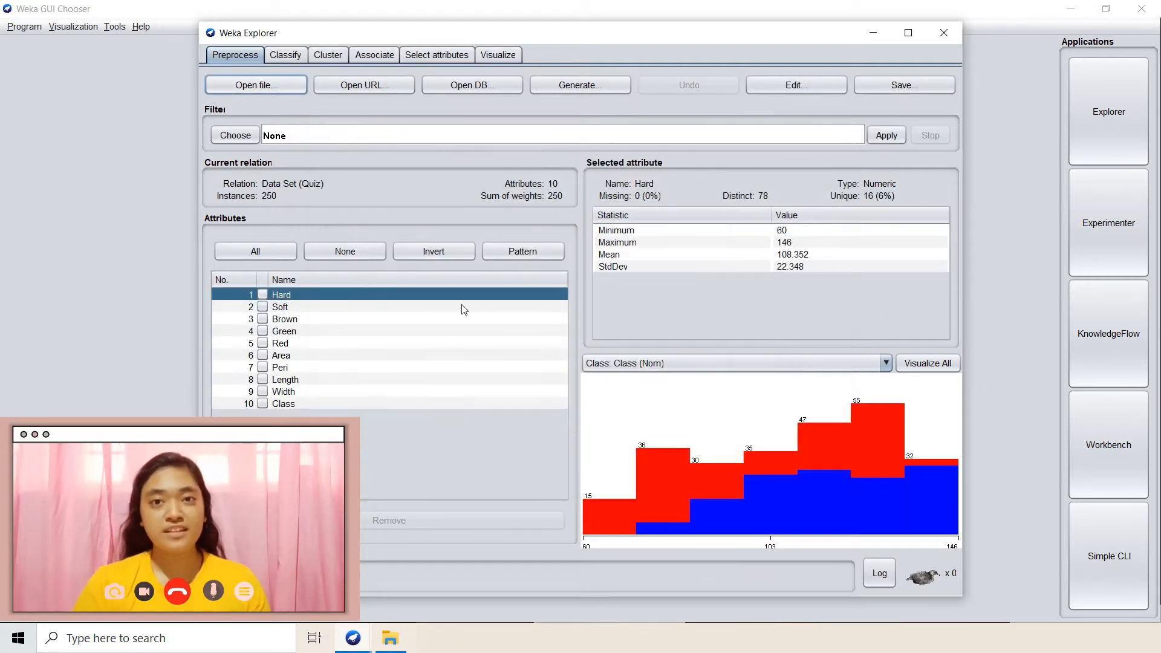
Set up classification with 5-fold cross-validation and run the BayesNet classifier on the data set
click(275, 58)
text(5)
click(239, 99)
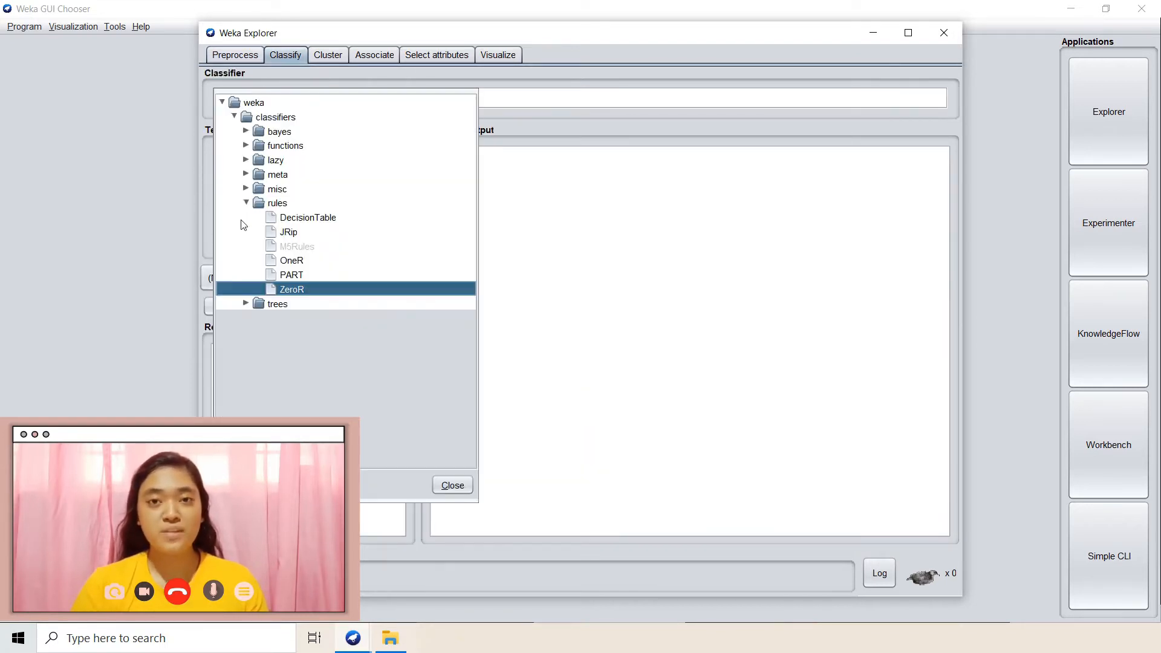
click(246, 203)
click(246, 131)
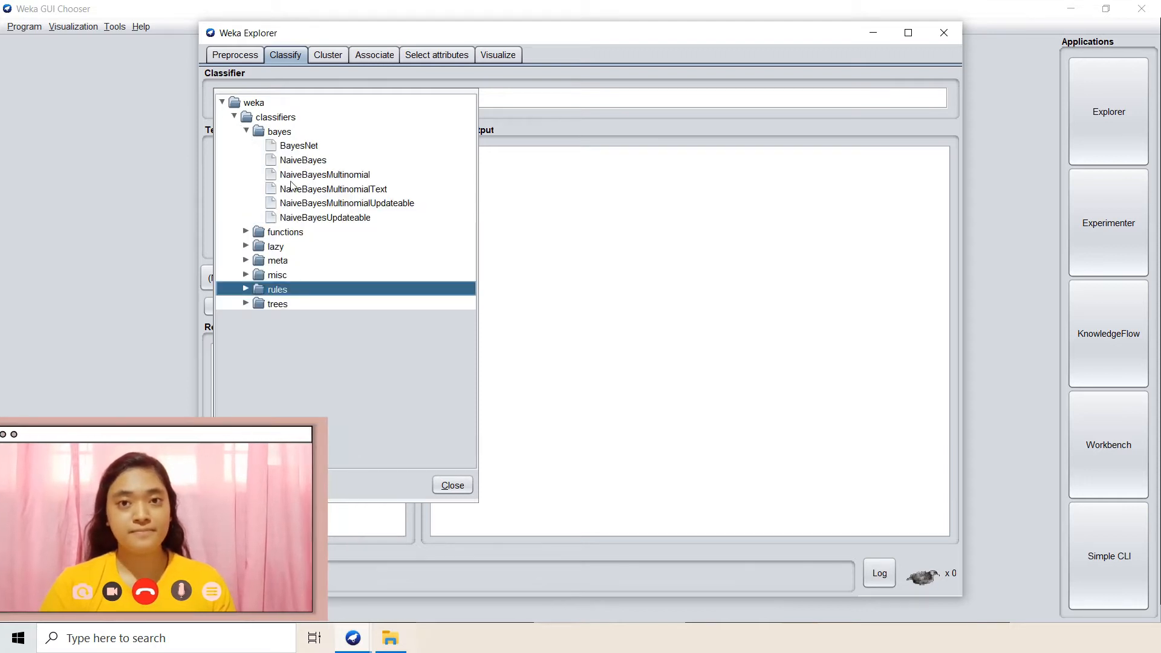
click(299, 145)
click(242, 307)
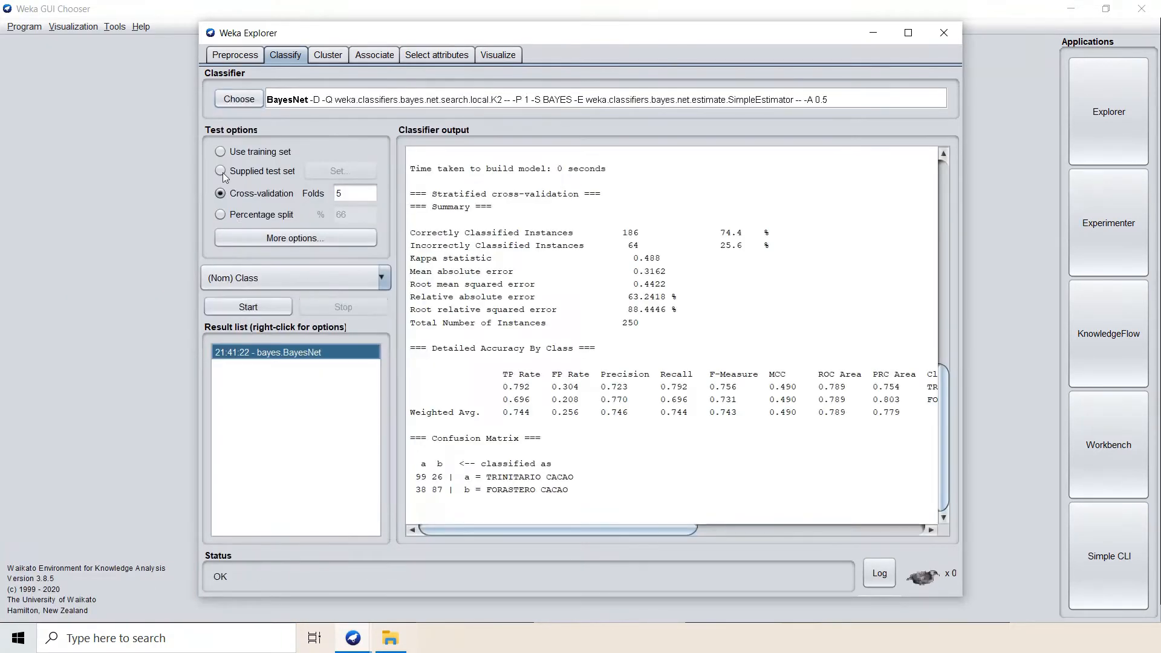
Run the NaiveBayes and NaiveBayesMultinomial classifiers with the same 5-fold cross-validation
click(253, 103)
click(299, 161)
click(254, 303)
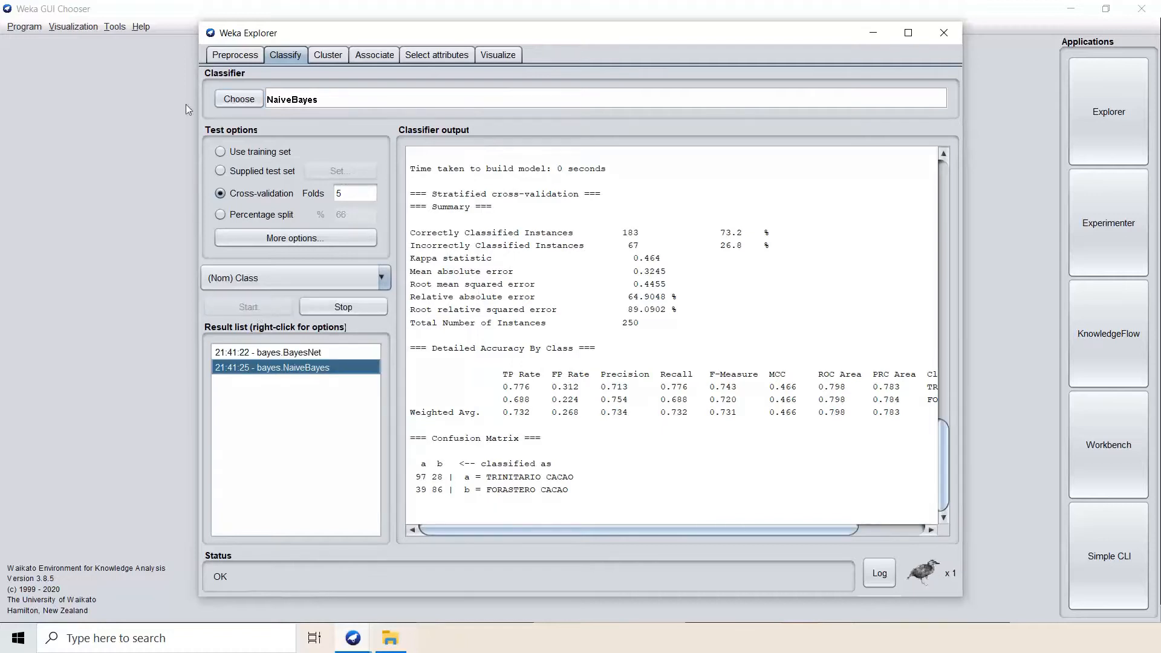
click(239, 100)
click(325, 174)
click(277, 303)
Run the NaiveBayesMultinomialText and NaiveBayesMultinomialUpdateable classifiers on the data set
click(242, 100)
click(334, 189)
click(267, 305)
click(242, 100)
click(400, 204)
click(285, 307)
Run the NaiveBayesUpdateable classifier from the bayes group on the data set
click(239, 99)
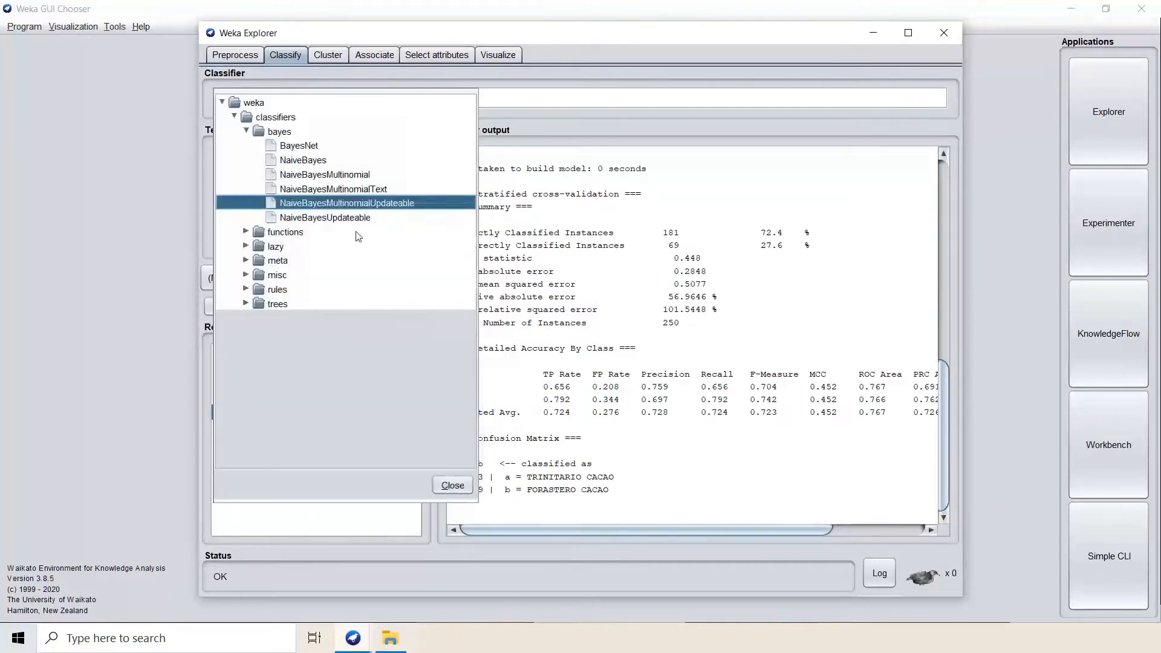
click(349, 220)
click(255, 311)
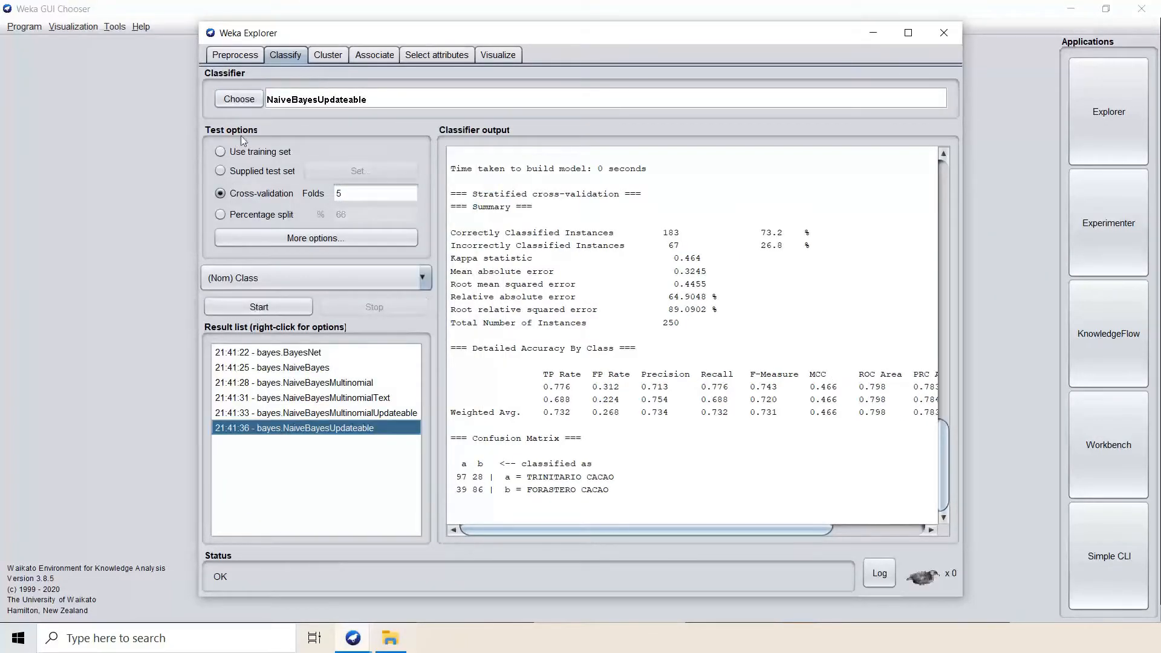
Move on to the functions group and run its Logistic and MultilayerPerceptron classifiers
click(237, 99)
click(246, 131)
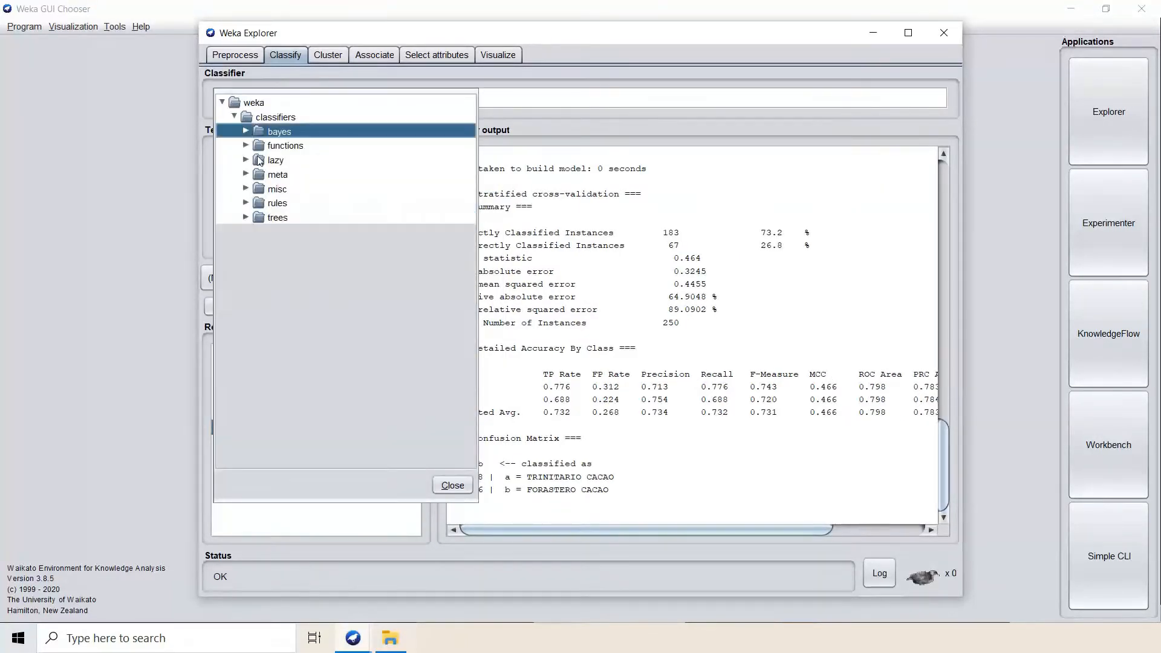
click(246, 146)
click(309, 188)
click(260, 307)
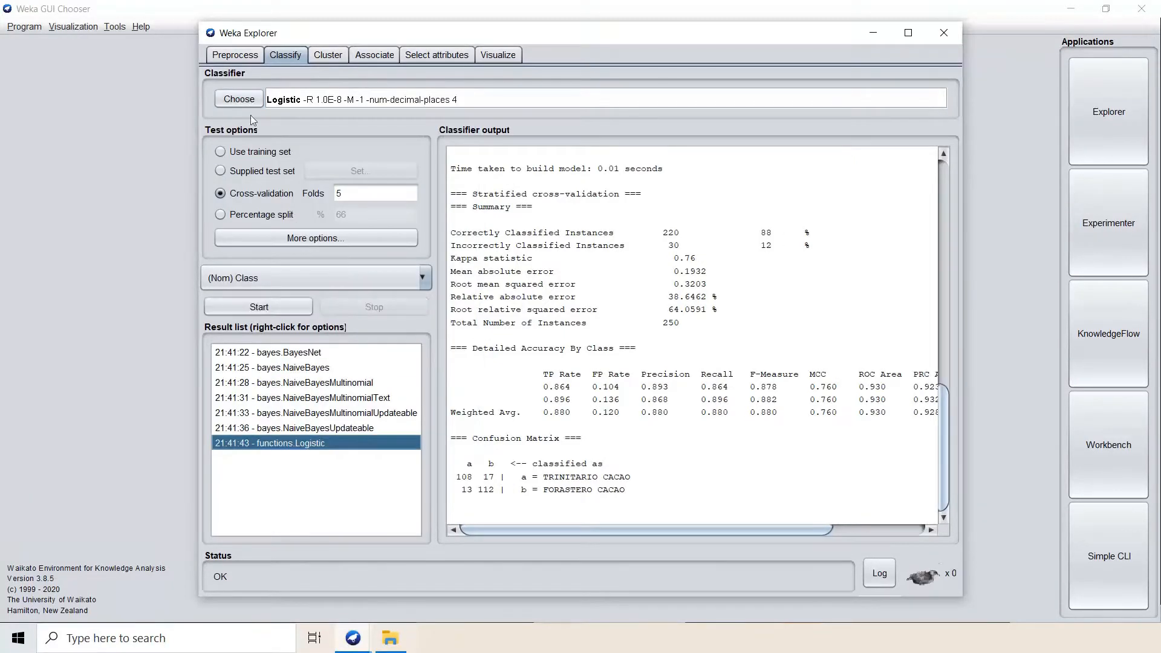
click(242, 100)
click(329, 206)
click(286, 305)
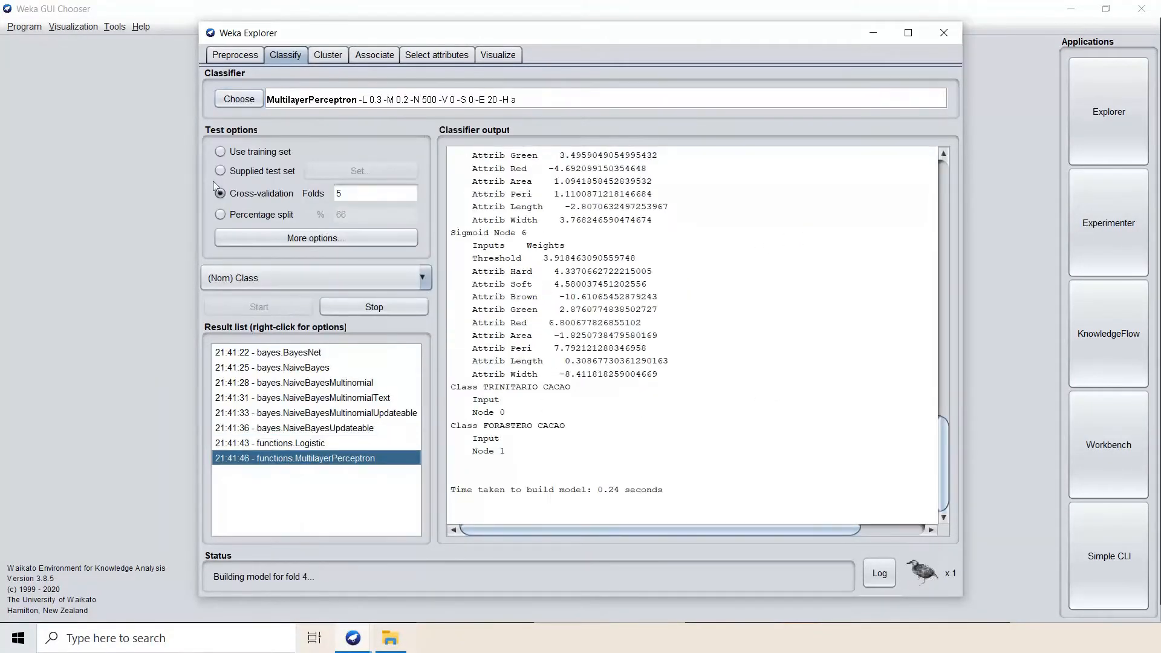
Run the SGD and SGDText classifiers from the functions group on the data set
click(239, 99)
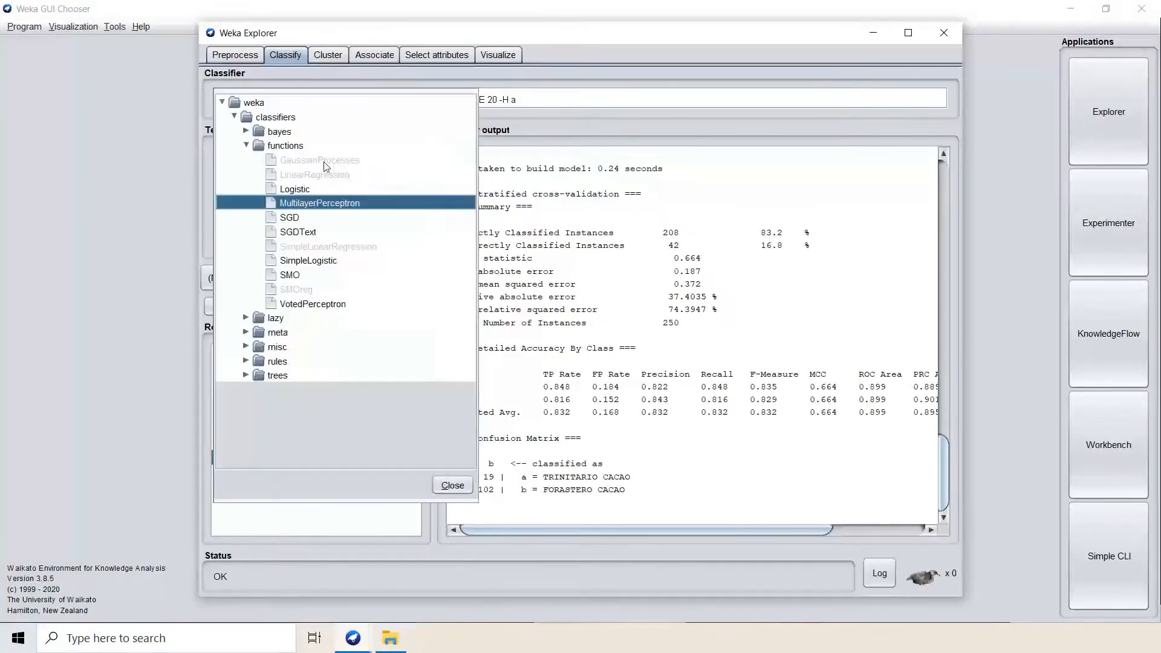
click(290, 212)
click(274, 308)
click(239, 98)
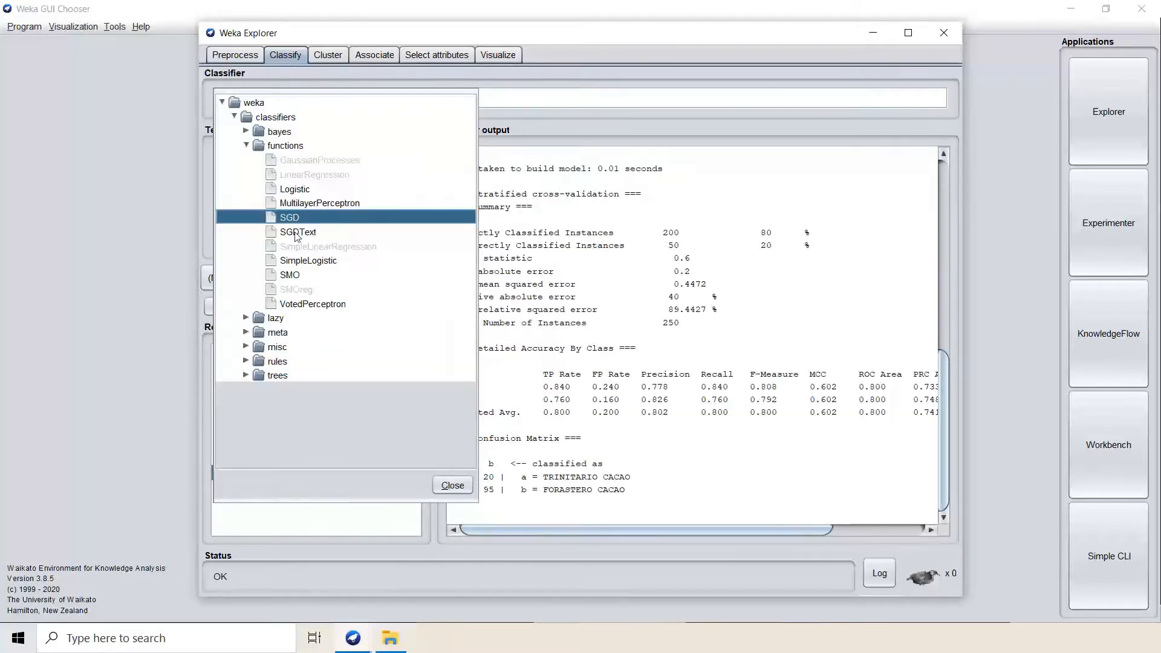
click(295, 234)
click(277, 306)
Run the SimpleLogistic and SMO classifiers from the functions group on the data set
click(239, 98)
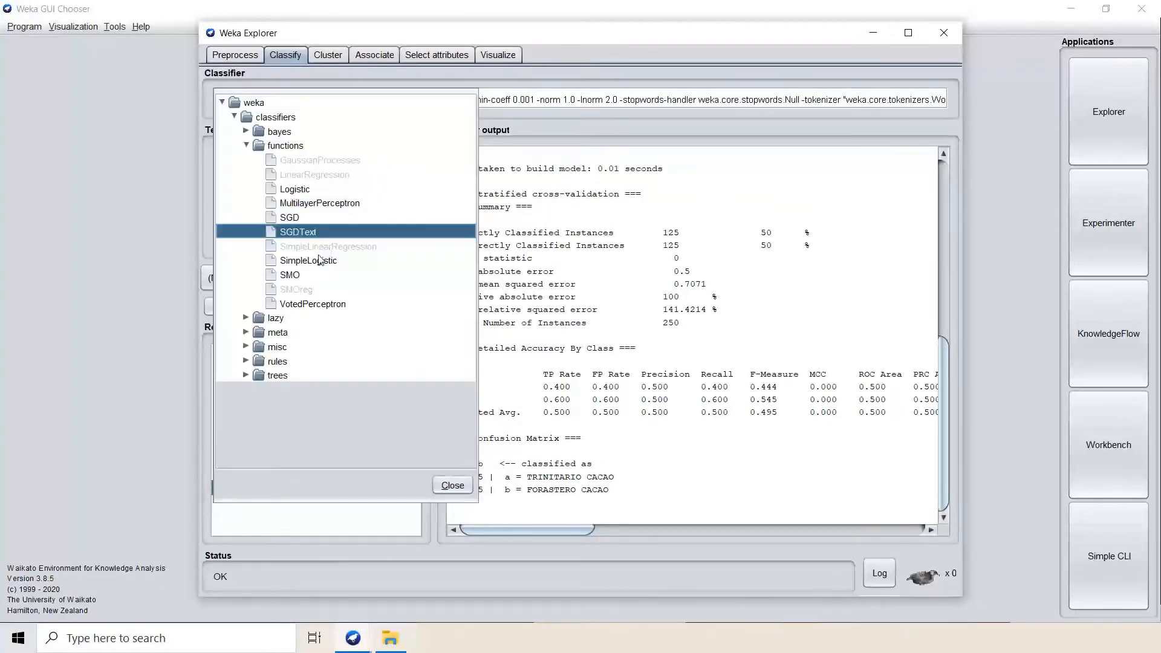
click(285, 255)
click(271, 311)
click(239, 98)
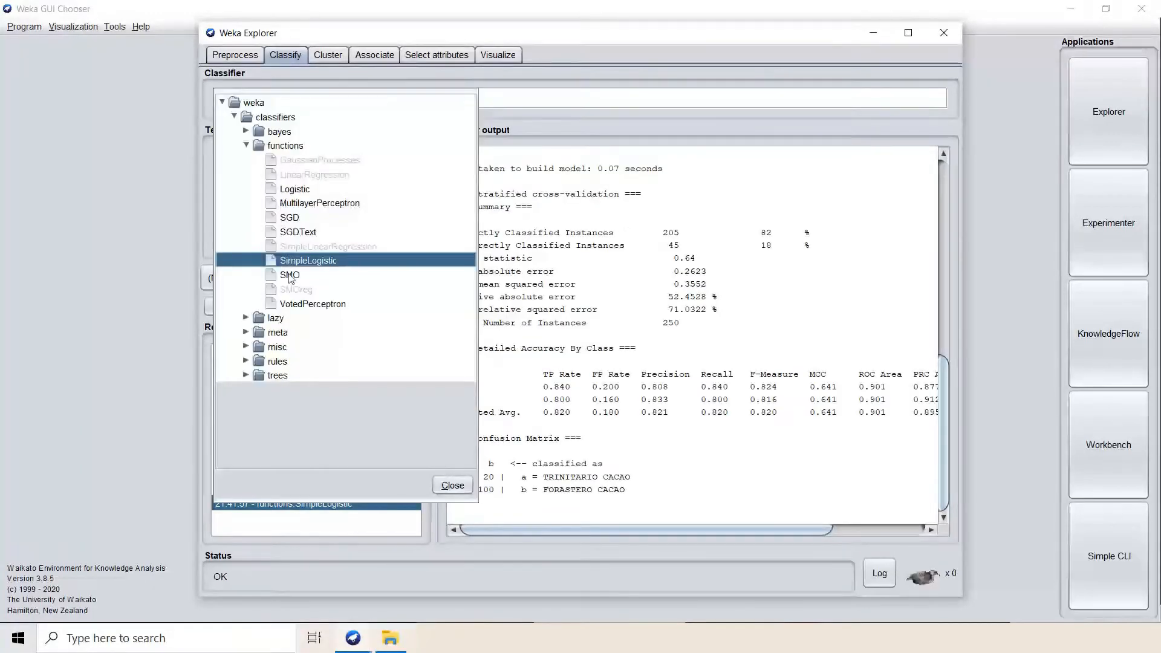
click(290, 276)
click(280, 309)
Run the VotedPerceptron classifier from the functions group on the data set
click(239, 98)
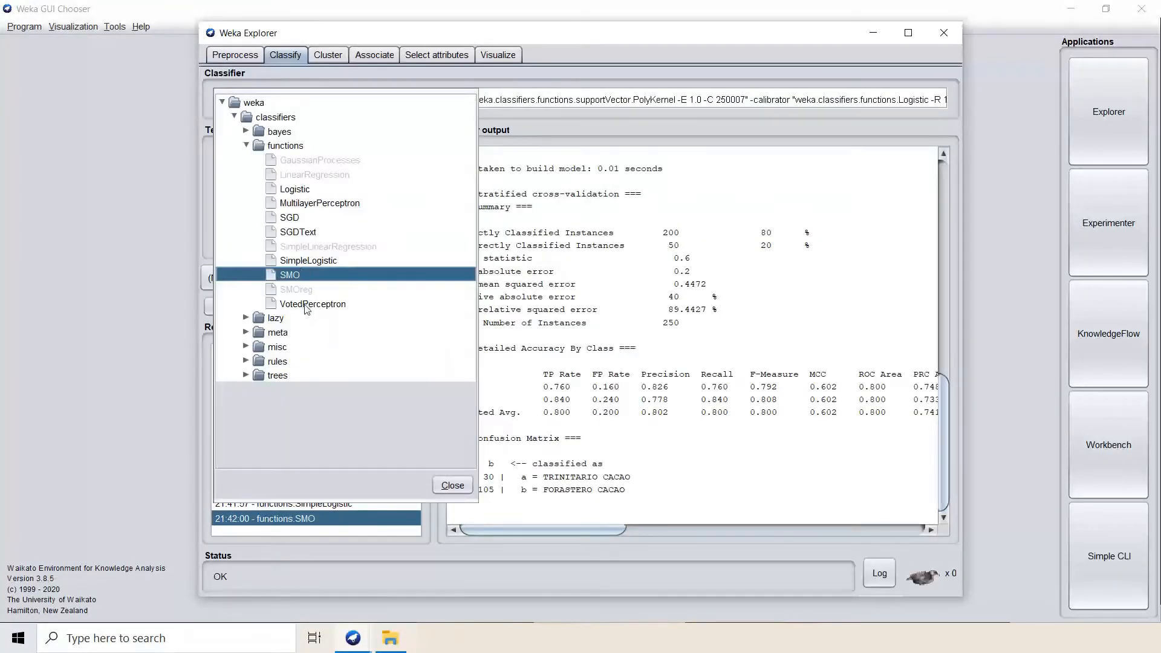
click(284, 304)
click(264, 307)
Move on to the lazy classifier group and run IBk on the data set
click(247, 103)
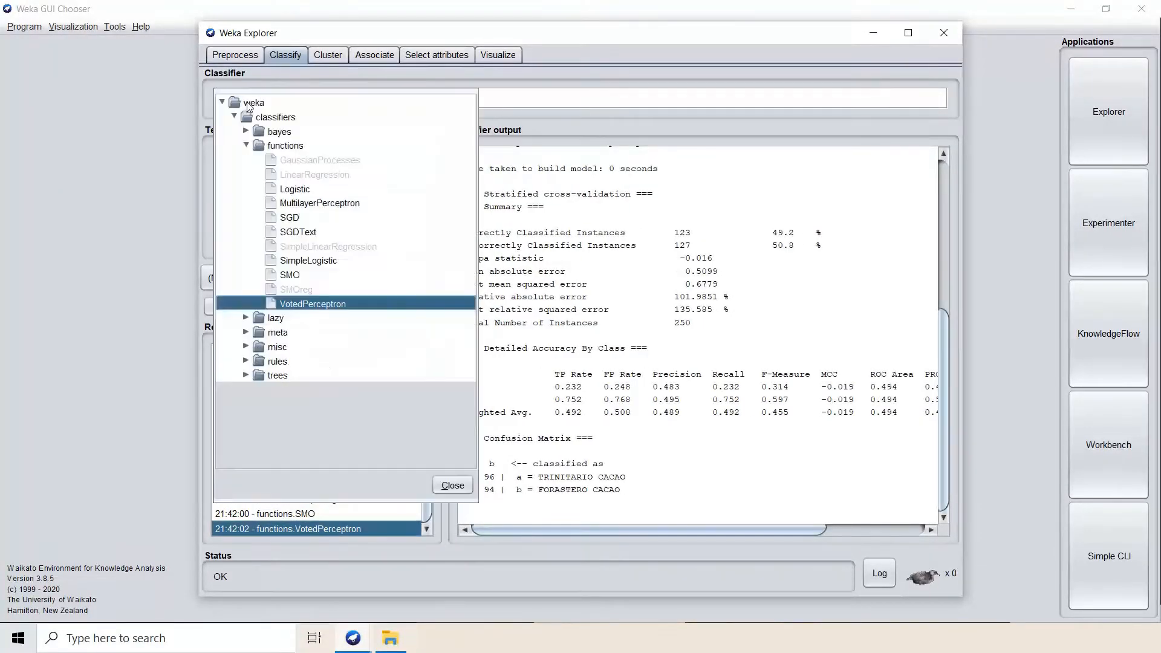
click(246, 146)
click(246, 161)
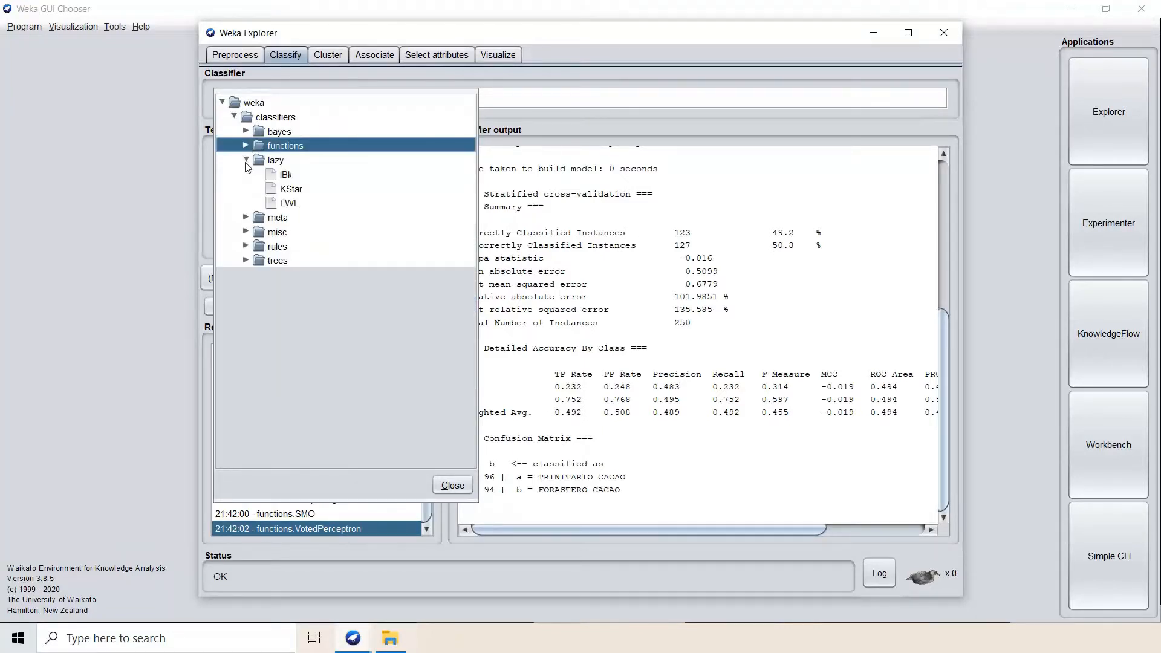
click(288, 176)
click(278, 301)
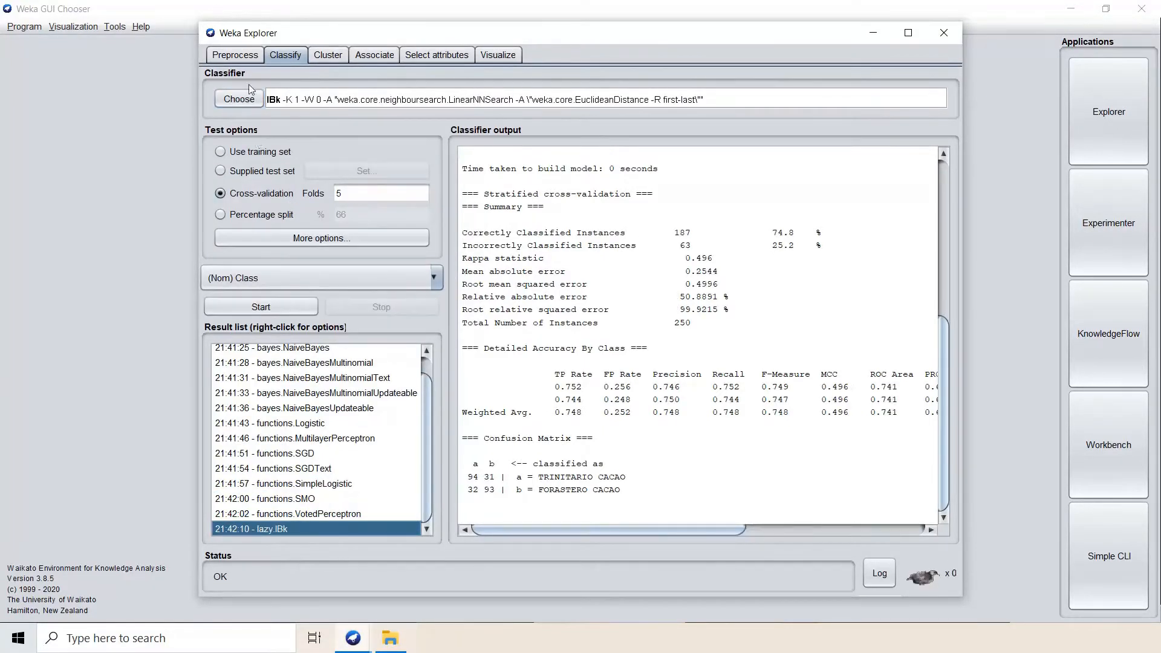
Run the KStar and LWL classifiers from the lazy group on the data set
click(247, 103)
click(291, 190)
click(269, 306)
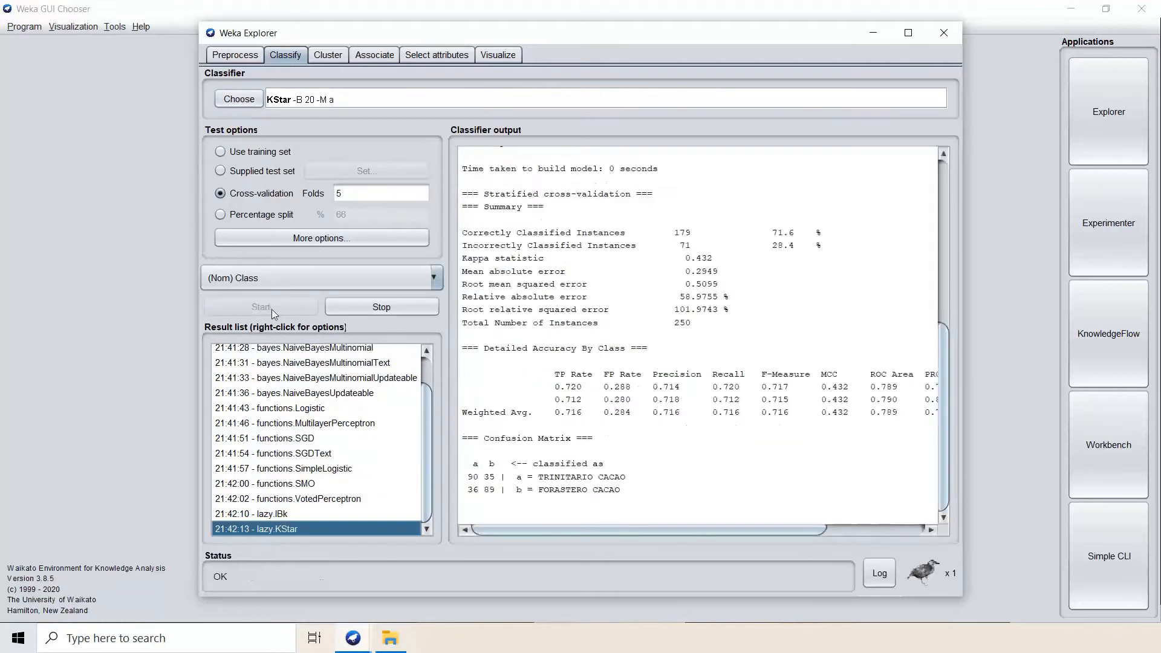
click(248, 100)
click(293, 203)
click(260, 307)
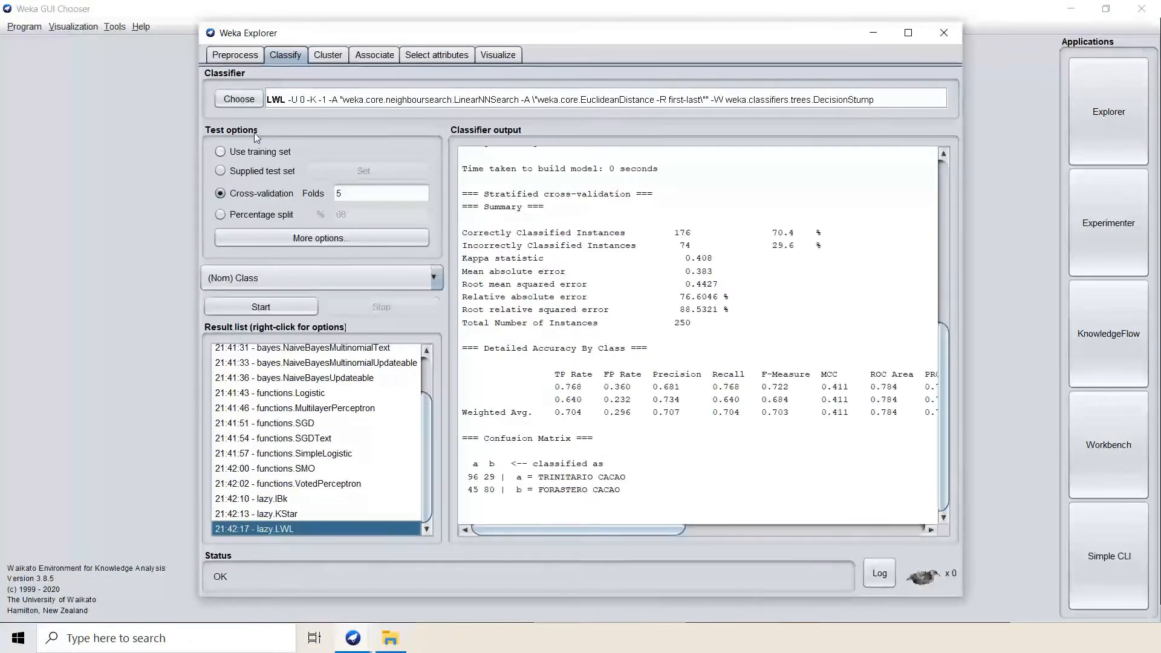
Move on to the meta group and run its AdaBoostM1 and AttributeSelectedClassifier classifiers
click(240, 101)
double_click(265, 162)
click(246, 175)
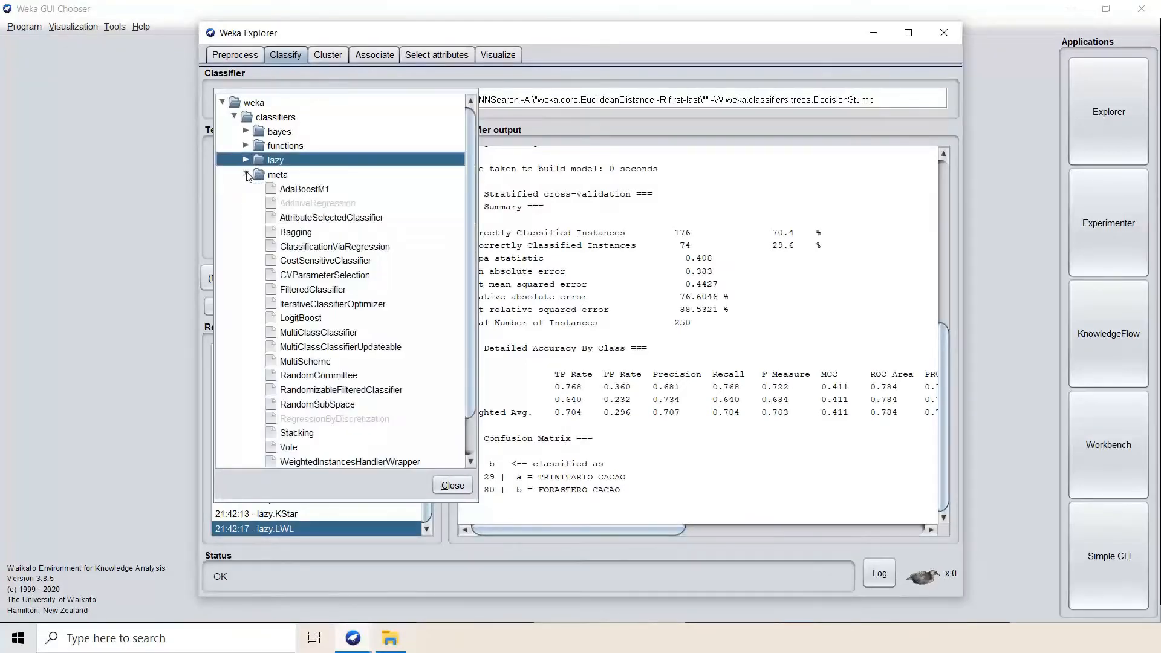
click(290, 188)
click(260, 307)
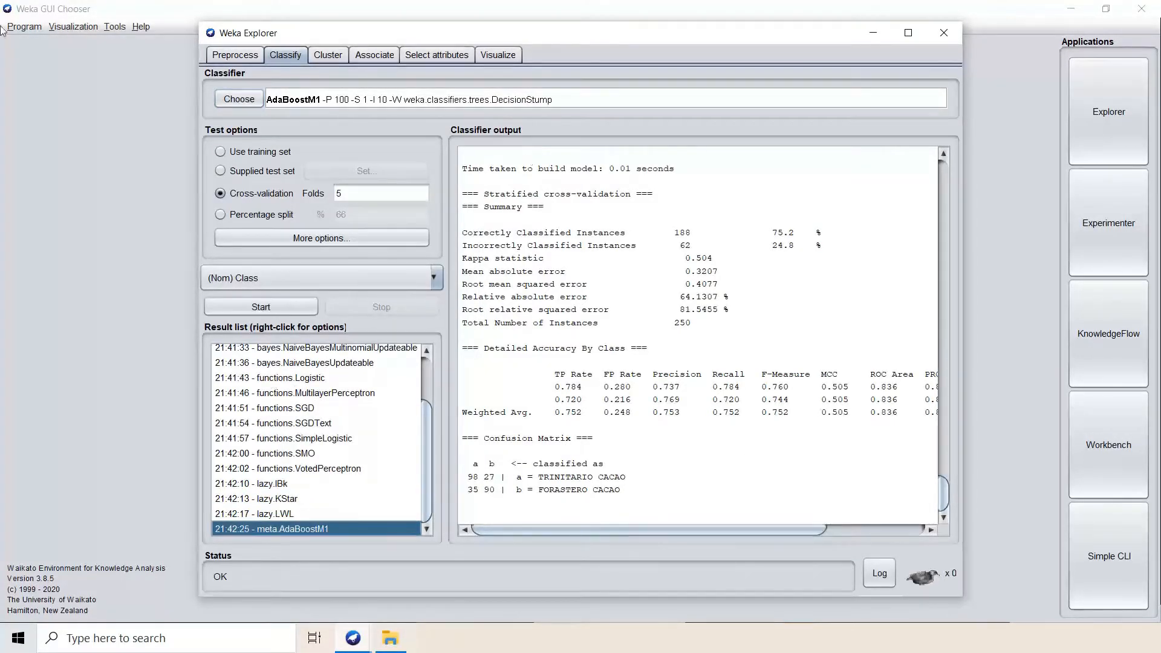
click(242, 100)
click(331, 217)
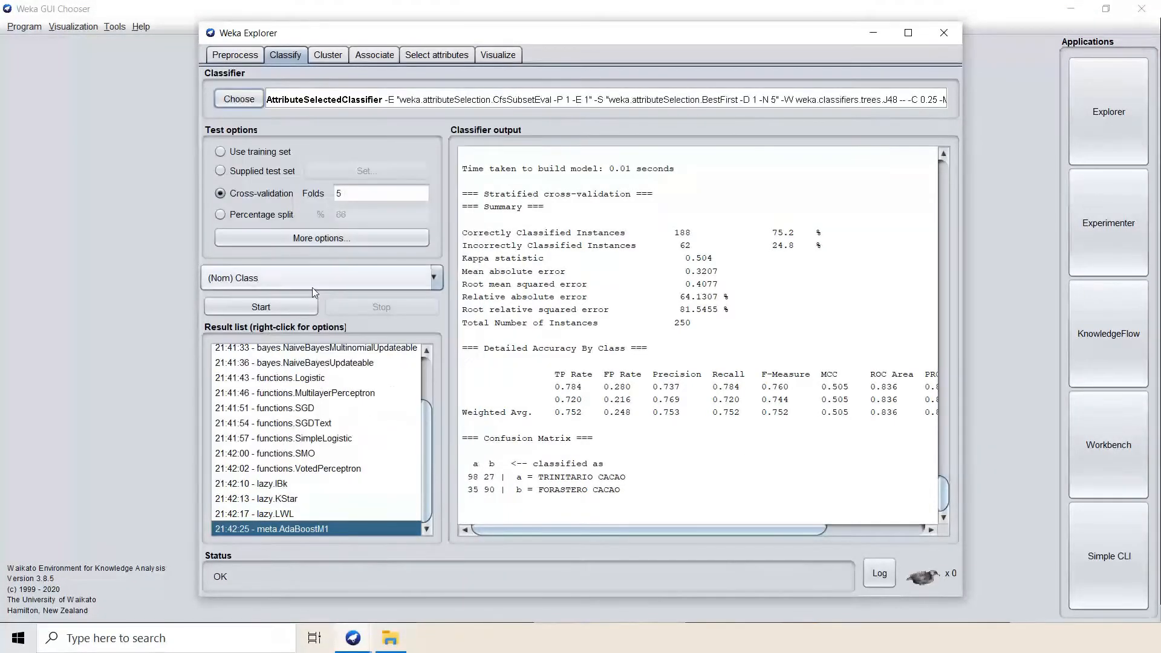
click(260, 306)
Run the Bagging and ClassificationViaRegression classifiers from the meta group on the data set
click(242, 100)
click(296, 232)
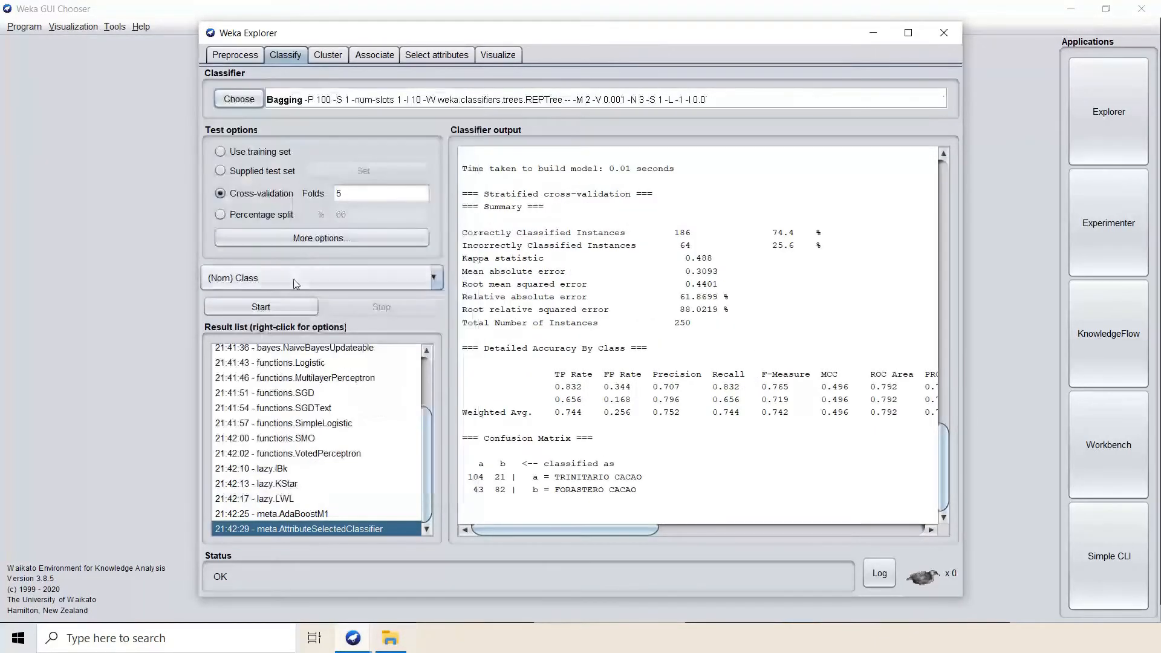
click(280, 312)
click(242, 101)
click(308, 248)
click(261, 306)
Run the CVParameterSelection and FilteredClassifier classifiers from the meta group on the data set
click(241, 99)
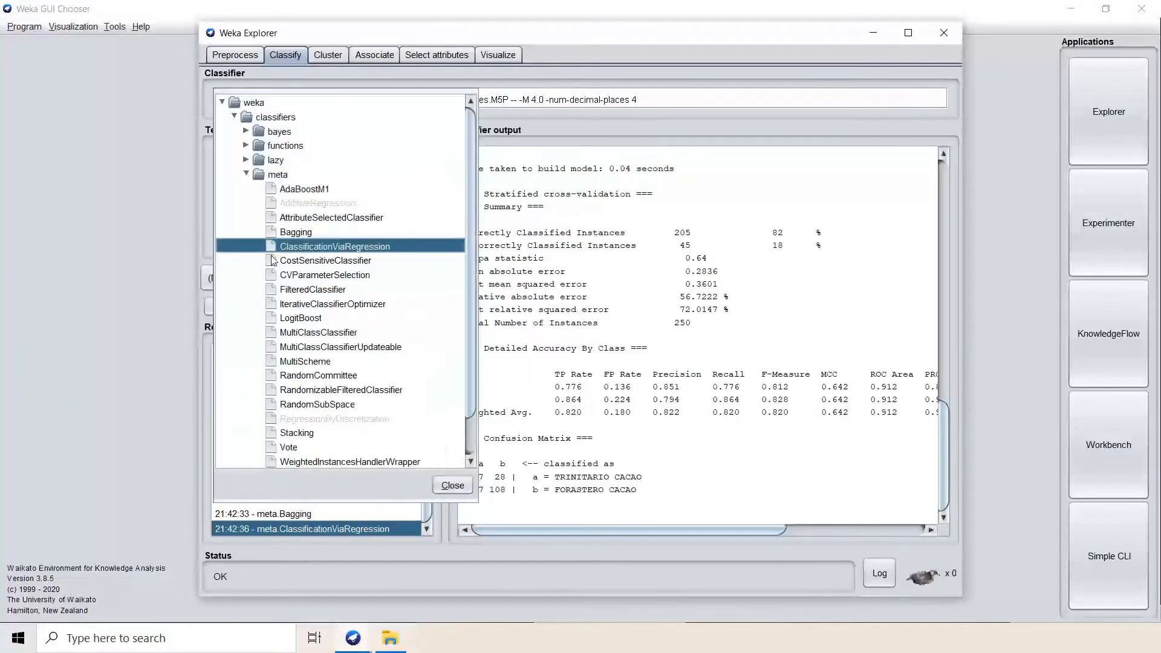
click(315, 357)
click(275, 307)
click(257, 99)
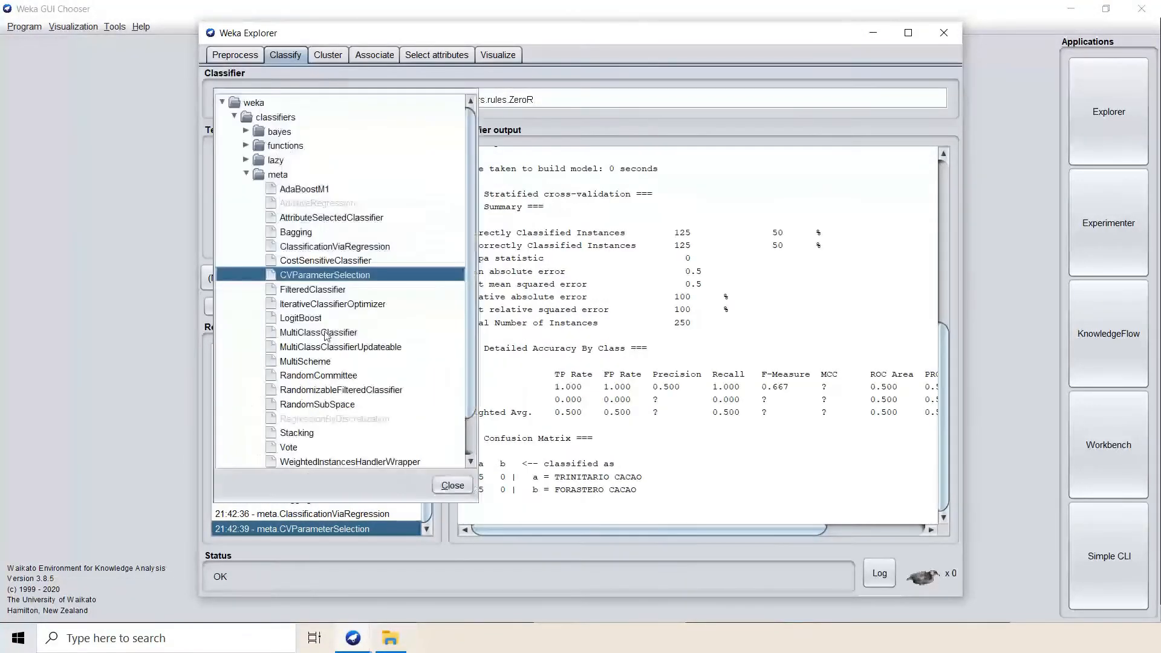
click(326, 289)
click(260, 307)
Run the IterativeClassifierOptimizer and LogitBoost classifiers from the meta group on the data set
click(241, 99)
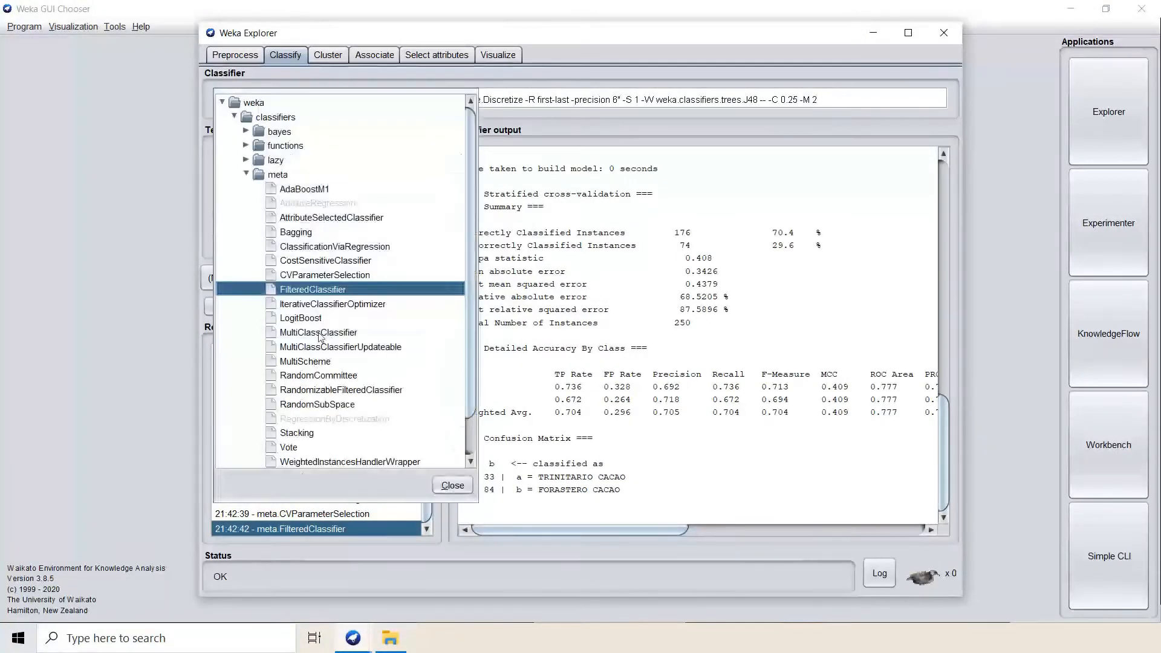
click(333, 305)
click(261, 307)
click(240, 99)
click(300, 318)
click(263, 307)
Run the MultiClassClassifier and MultiClassClassifierUpdateable classifiers from the meta group on the data set
click(241, 99)
click(317, 336)
click(261, 306)
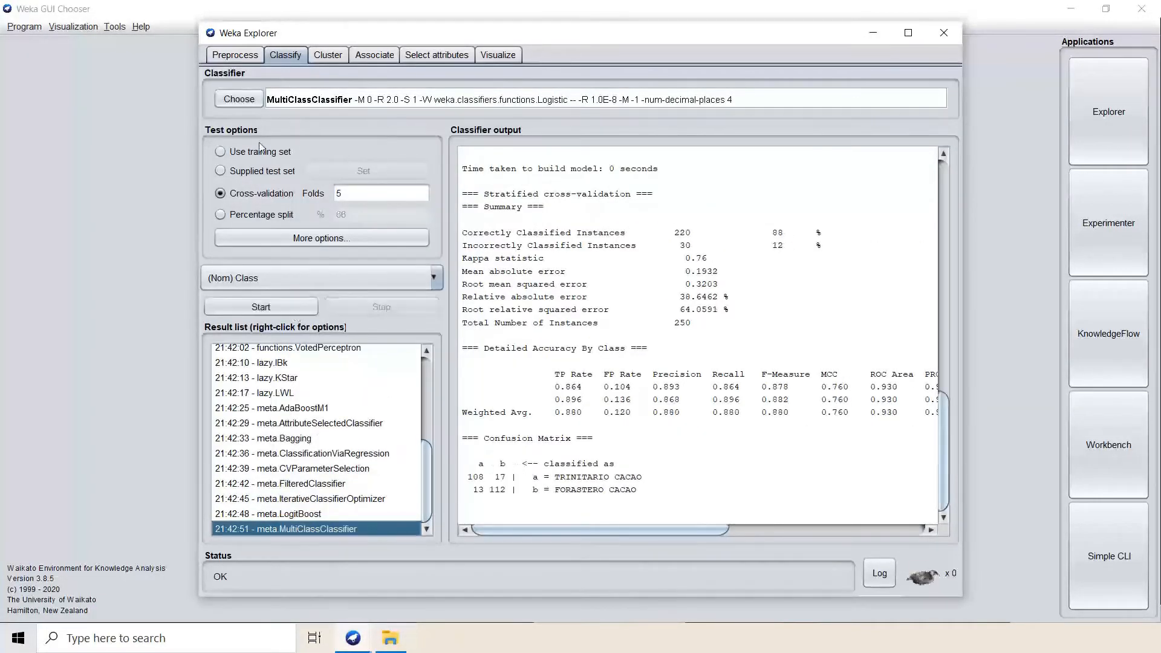
click(241, 98)
click(341, 348)
click(261, 307)
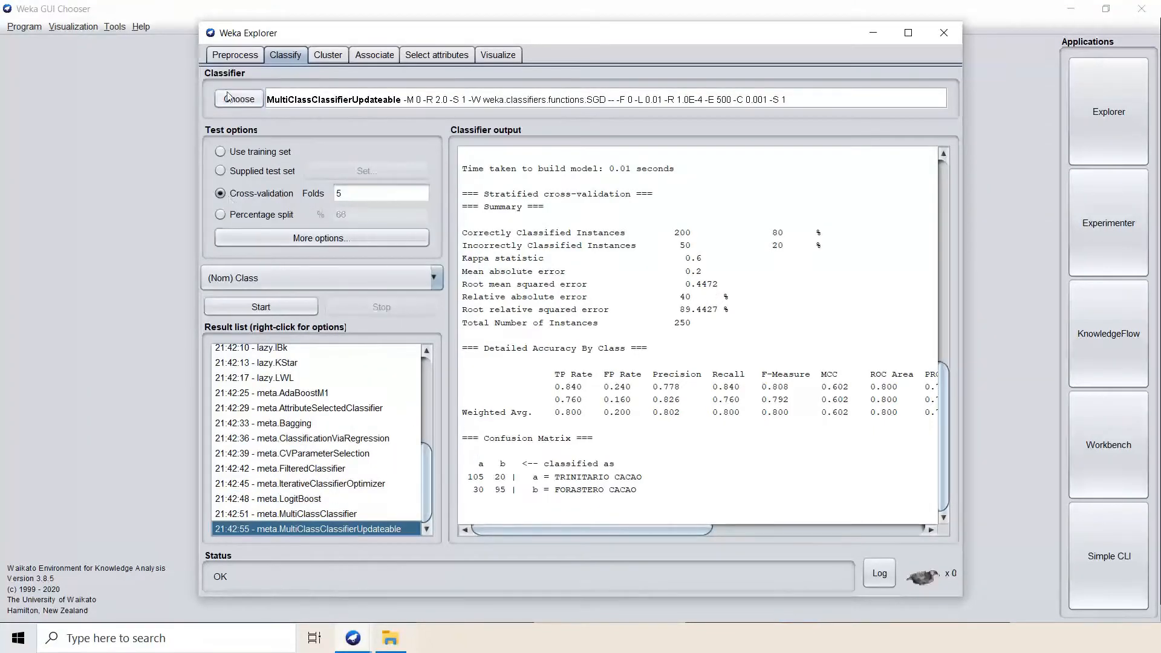
Run the MultiScheme and RandomCommittee classifiers from the meta group on the data set
click(240, 98)
click(325, 363)
click(261, 307)
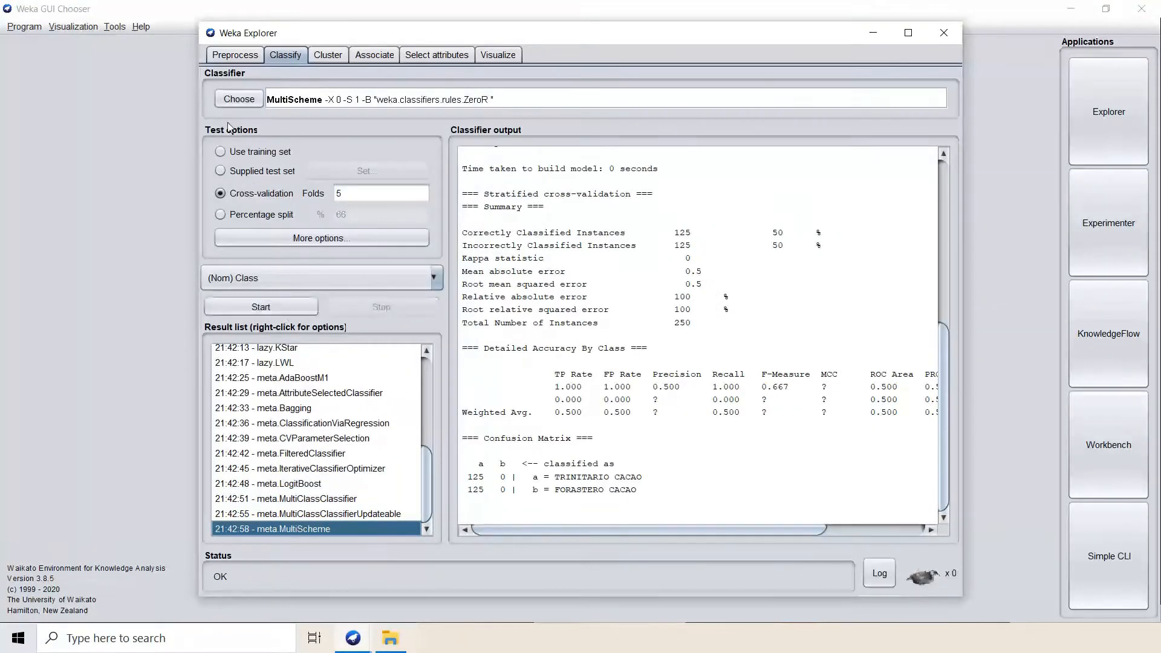
click(241, 99)
click(319, 376)
click(260, 307)
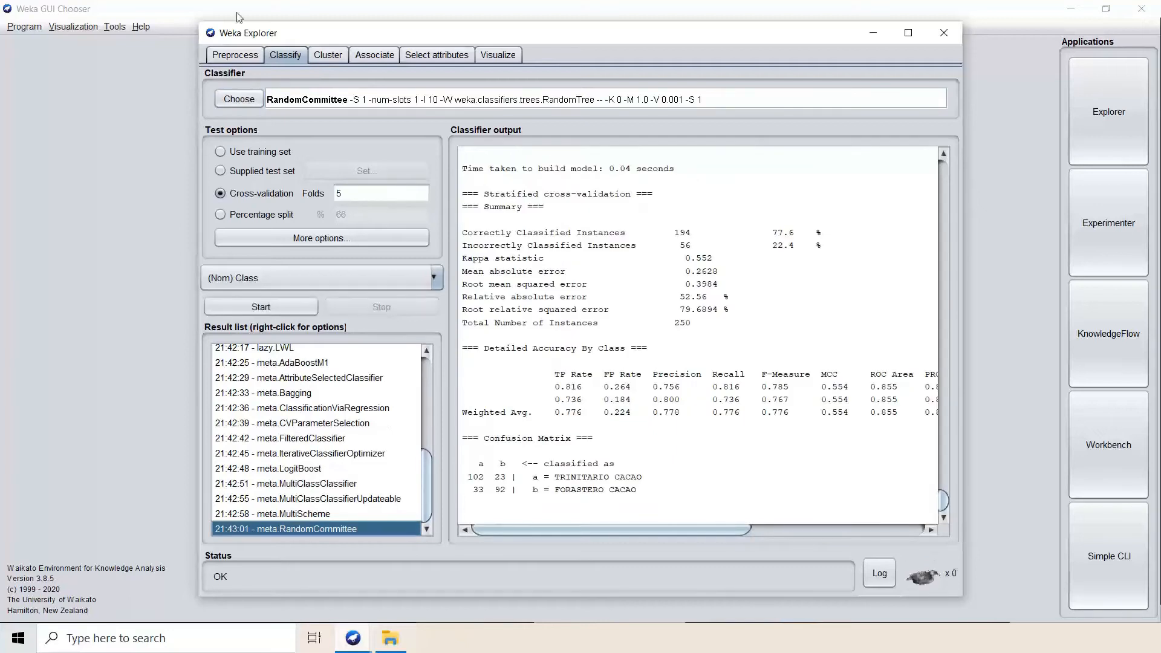
Run the RandomizableFilteredClassifier and RandomSubSpace classifiers from the meta group on the data set
click(254, 104)
click(329, 392)
click(260, 307)
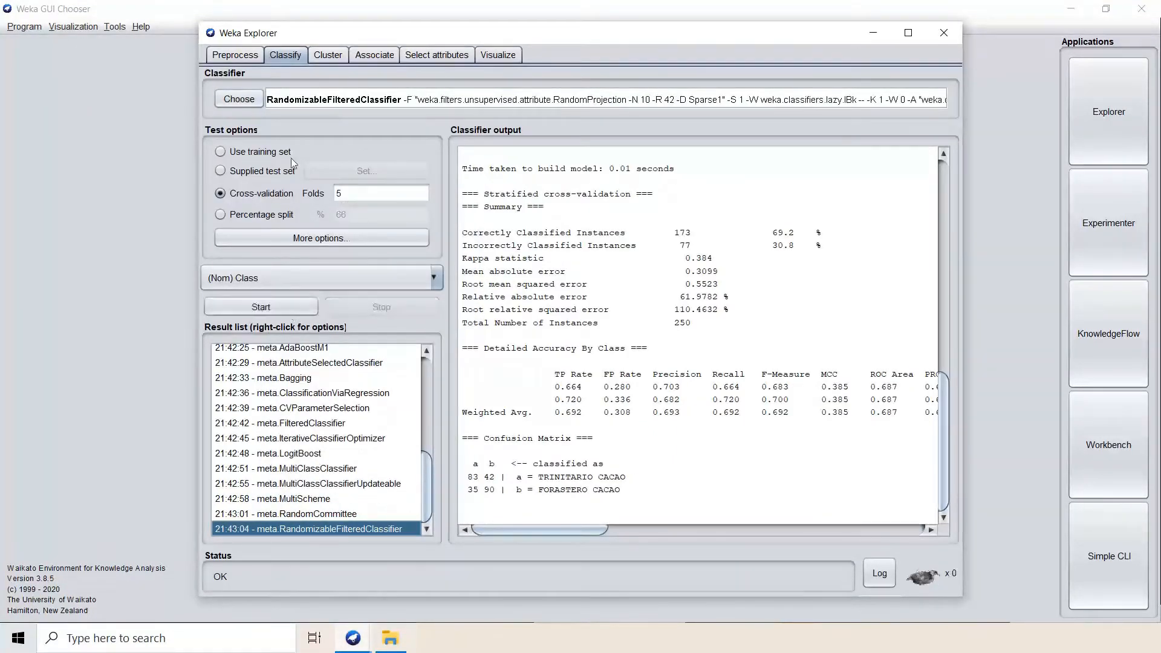
click(254, 104)
click(321, 407)
click(266, 307)
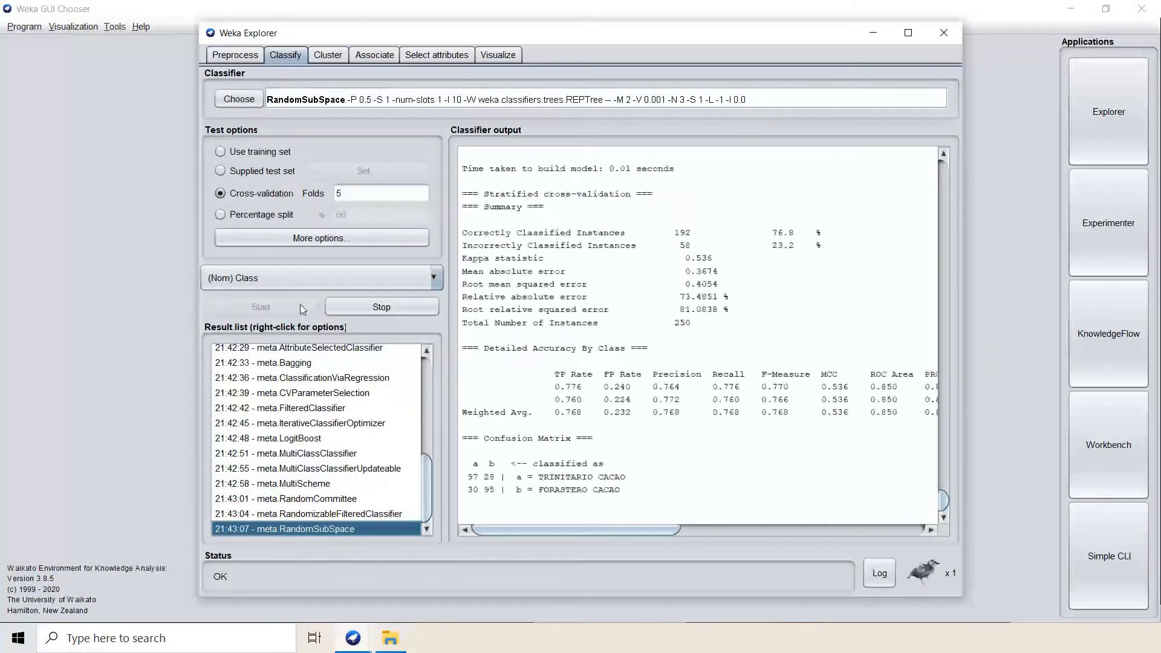
Run the Stacking and Vote classifiers from the meta group on the data set
click(242, 106)
click(306, 508)
click(304, 302)
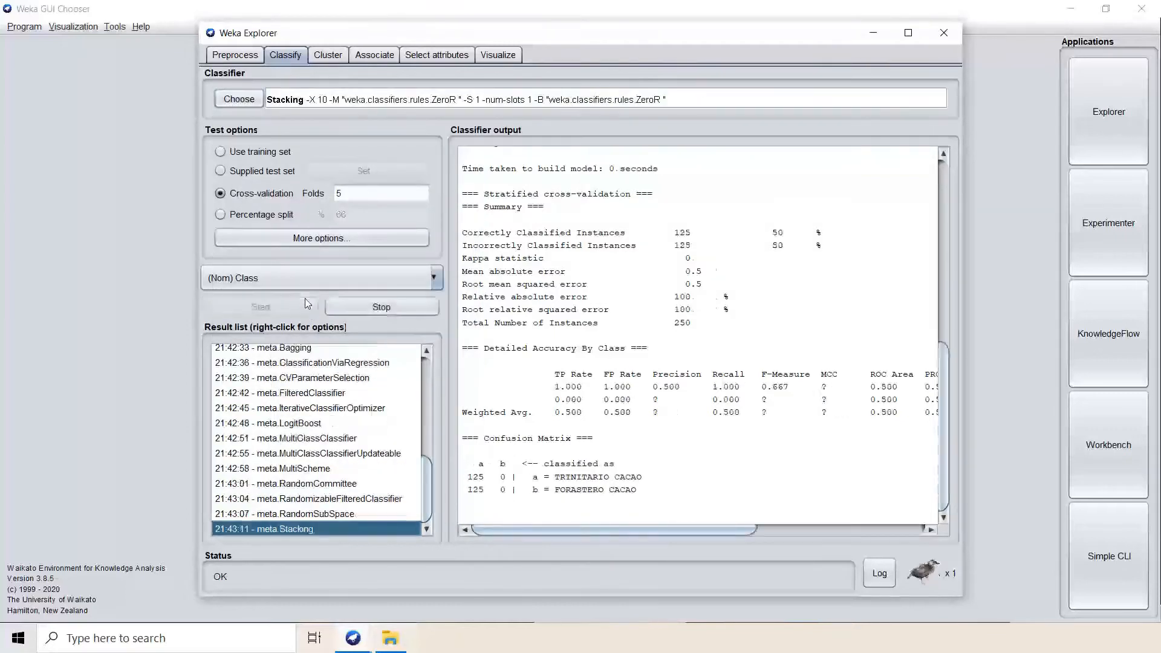
click(242, 100)
click(295, 448)
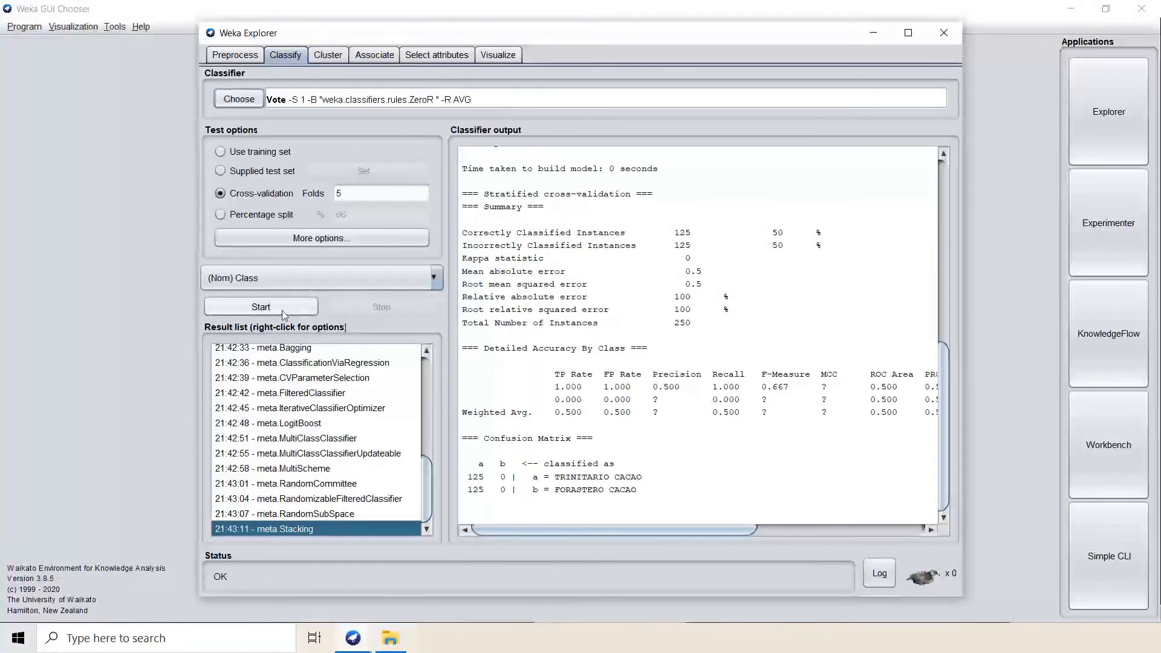
click(282, 308)
Run the WeightedInstancesHandlerWrapper classifier from the meta group on the data set
click(239, 99)
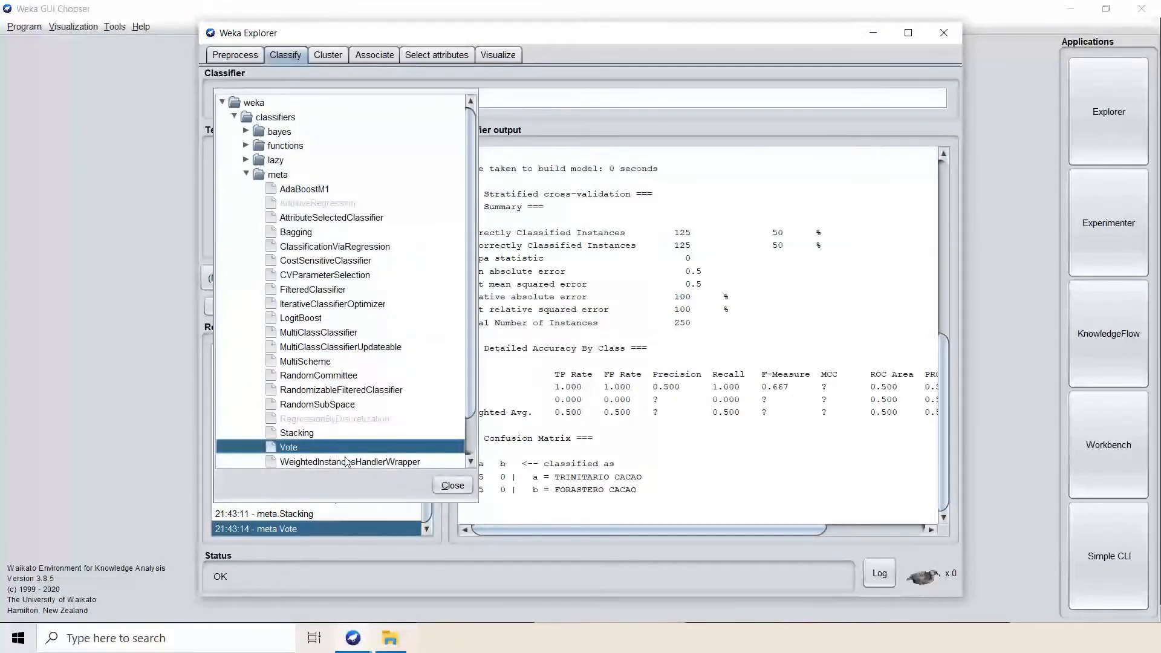
click(309, 533)
click(281, 303)
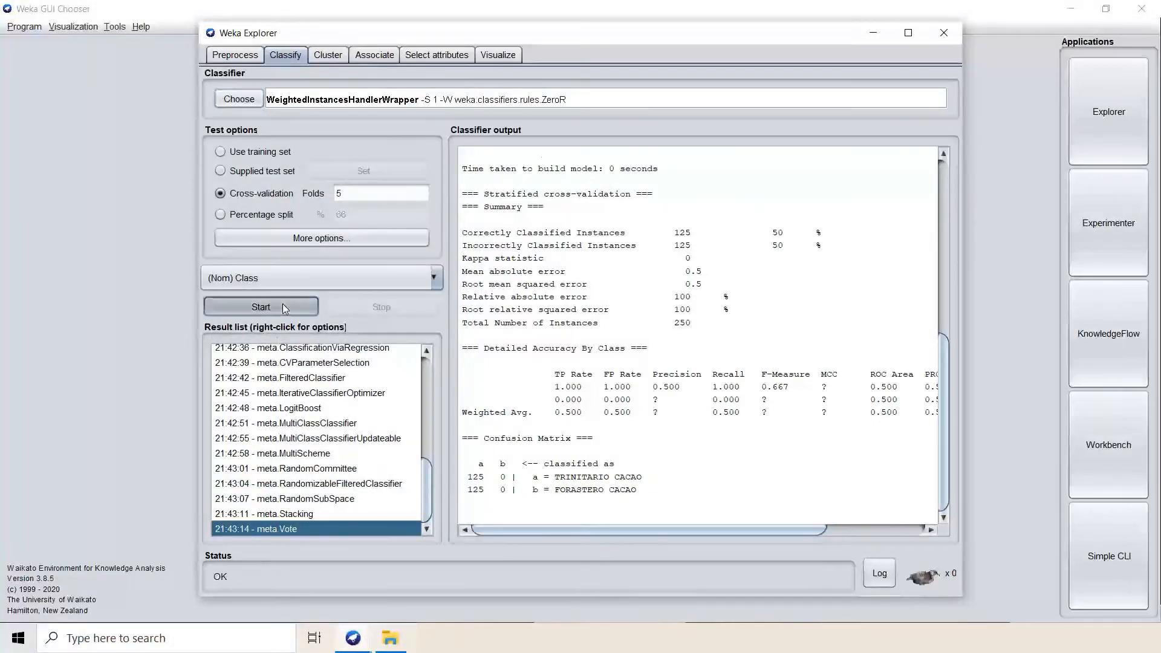
Run the InputMappedClassifier from the misc group on the data set
click(245, 100)
scroll(363, 304, down, 2)
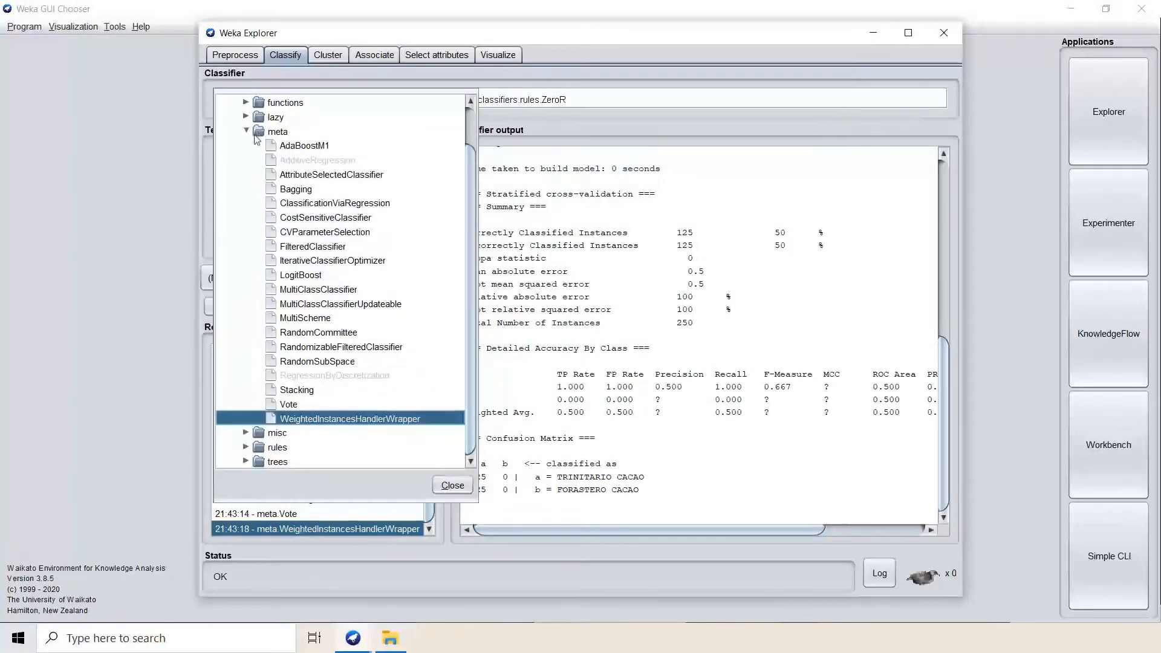
click(247, 132)
click(247, 189)
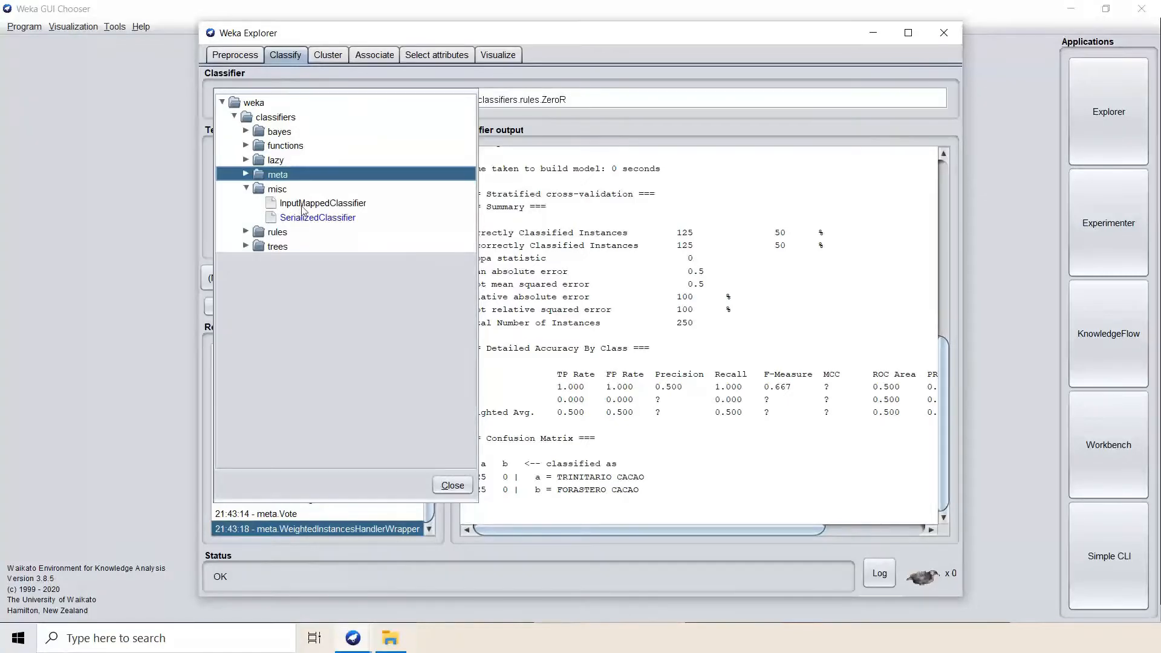
click(303, 205)
click(229, 300)
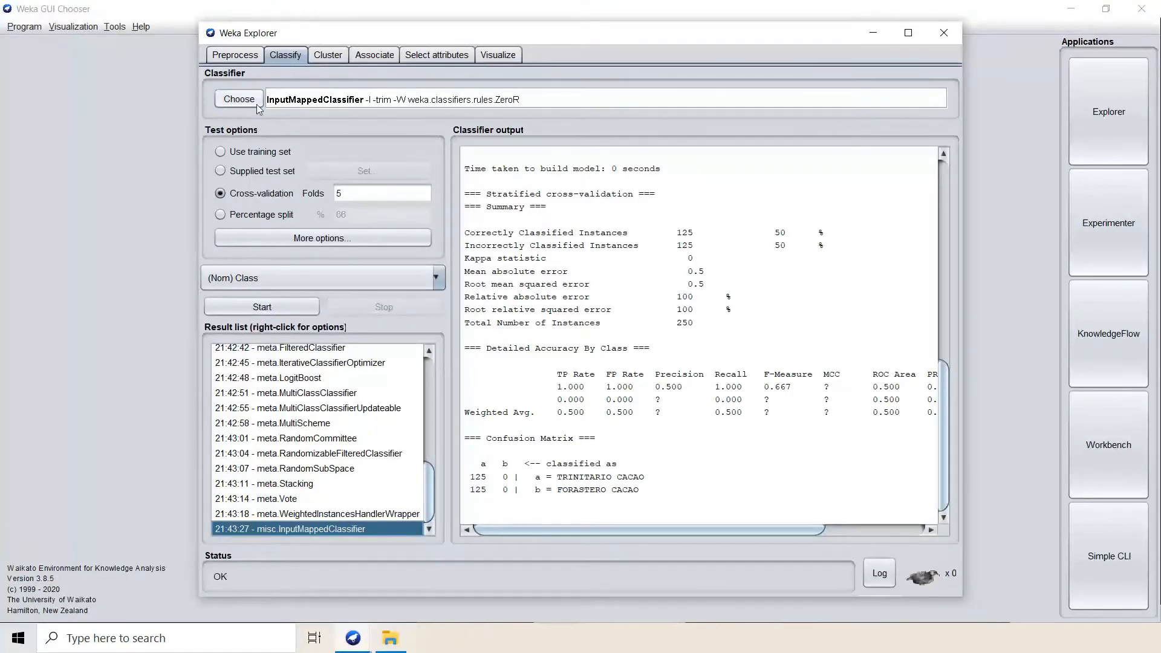
Run the DecisionTable classifier from the rules group on the data set
click(259, 104)
click(246, 189)
click(246, 203)
click(331, 218)
click(269, 304)
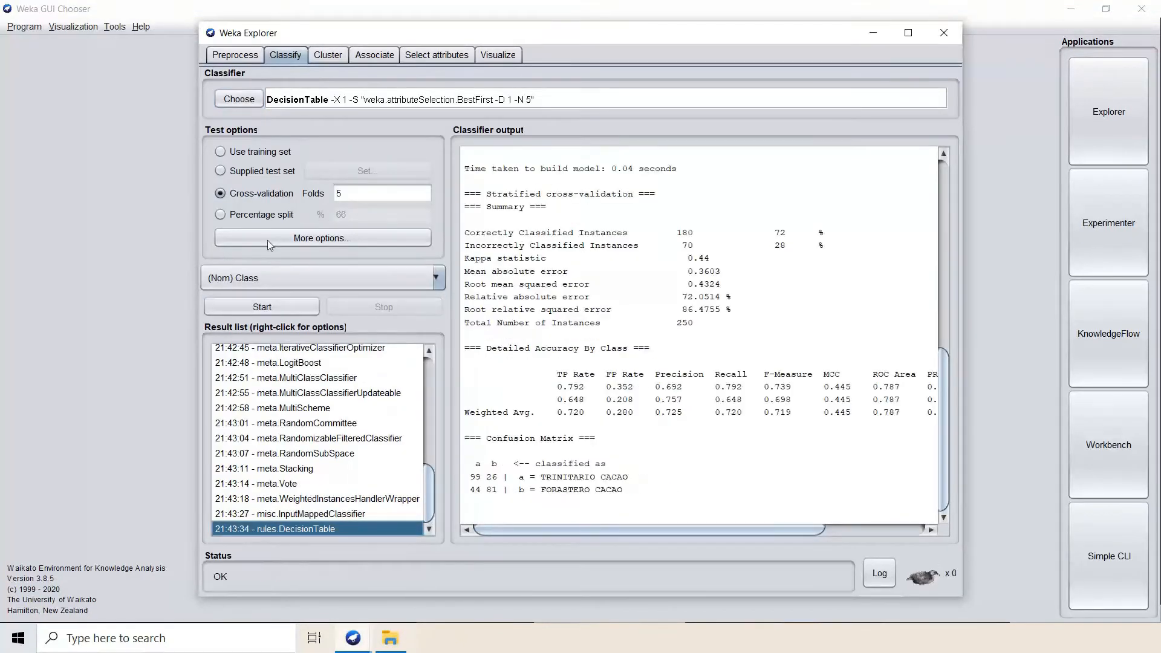
Run the JRip and OneR classifiers from the rules group on the data set
click(239, 99)
click(301, 234)
click(262, 306)
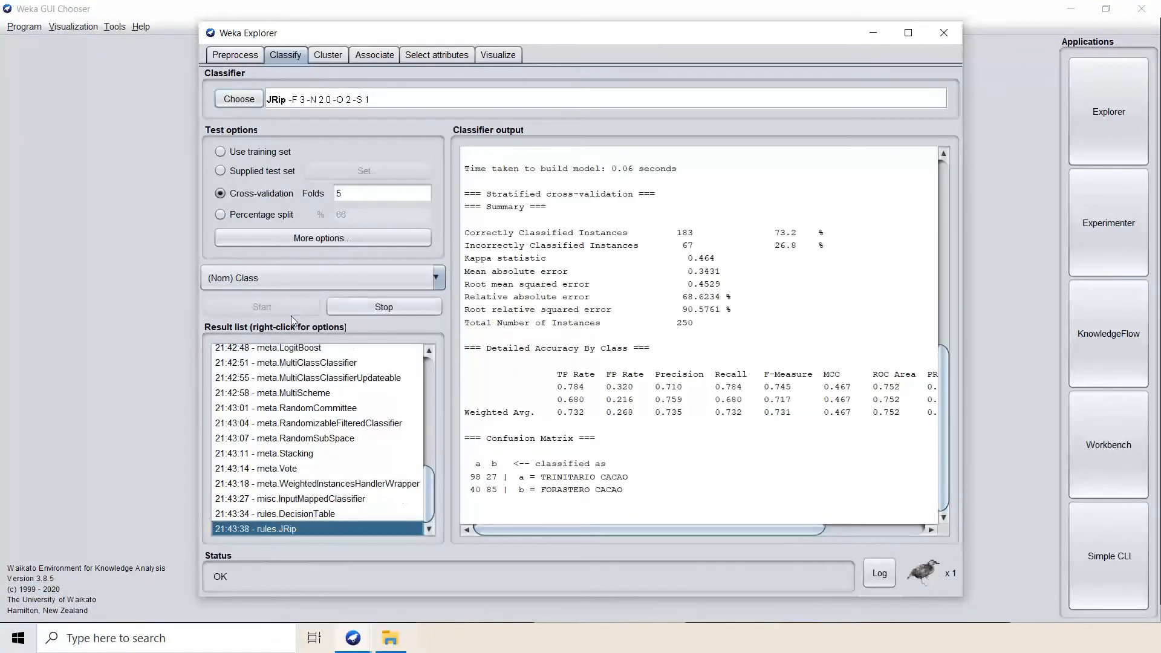
click(239, 98)
click(290, 263)
click(285, 306)
Run the PART and ZeroR classifiers from the rules group on the data set
click(245, 100)
click(291, 279)
click(301, 307)
click(239, 99)
click(291, 294)
click(280, 307)
Run the DecisionStump classifier from the trees group on the data set
click(239, 99)
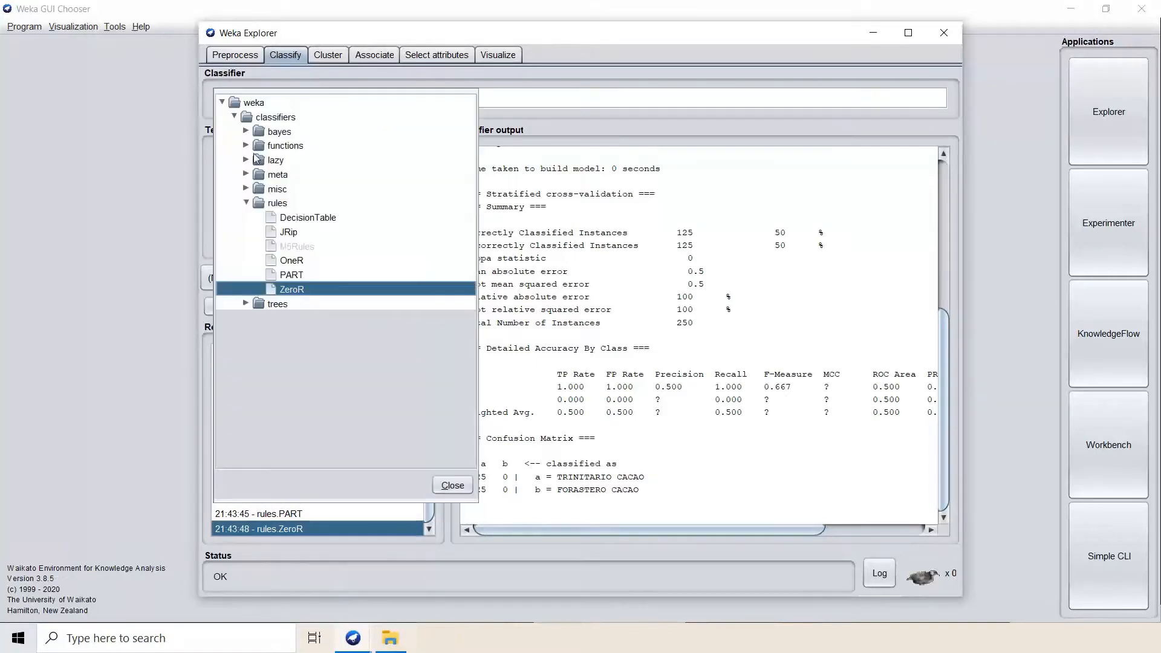
click(247, 203)
click(246, 217)
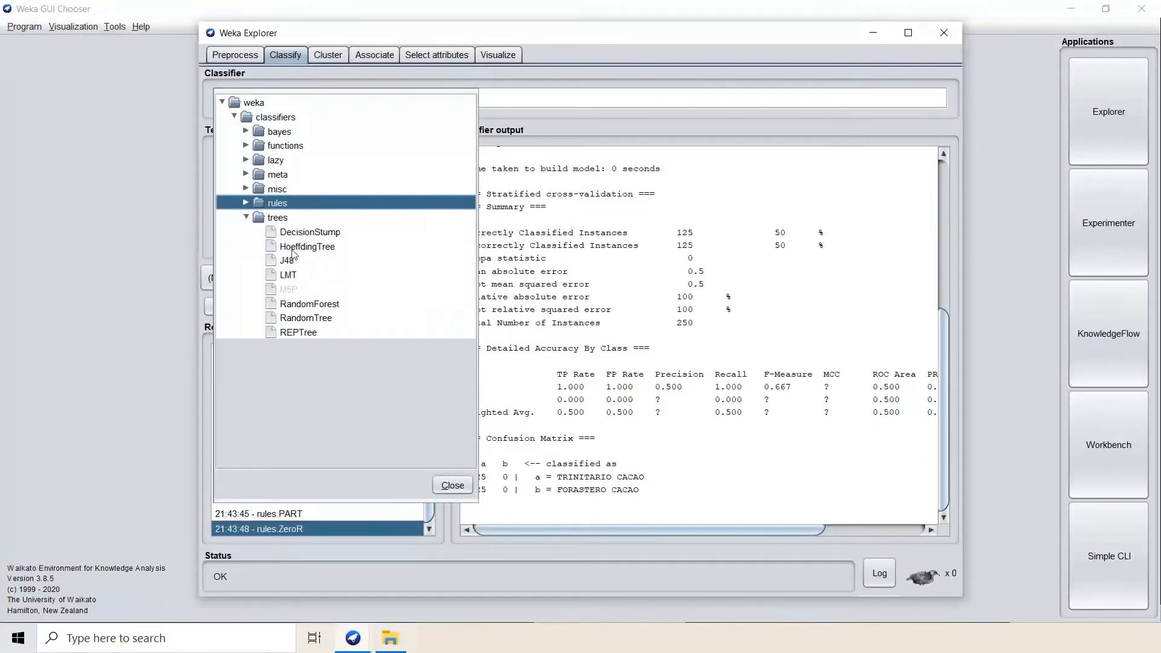
click(310, 232)
click(263, 307)
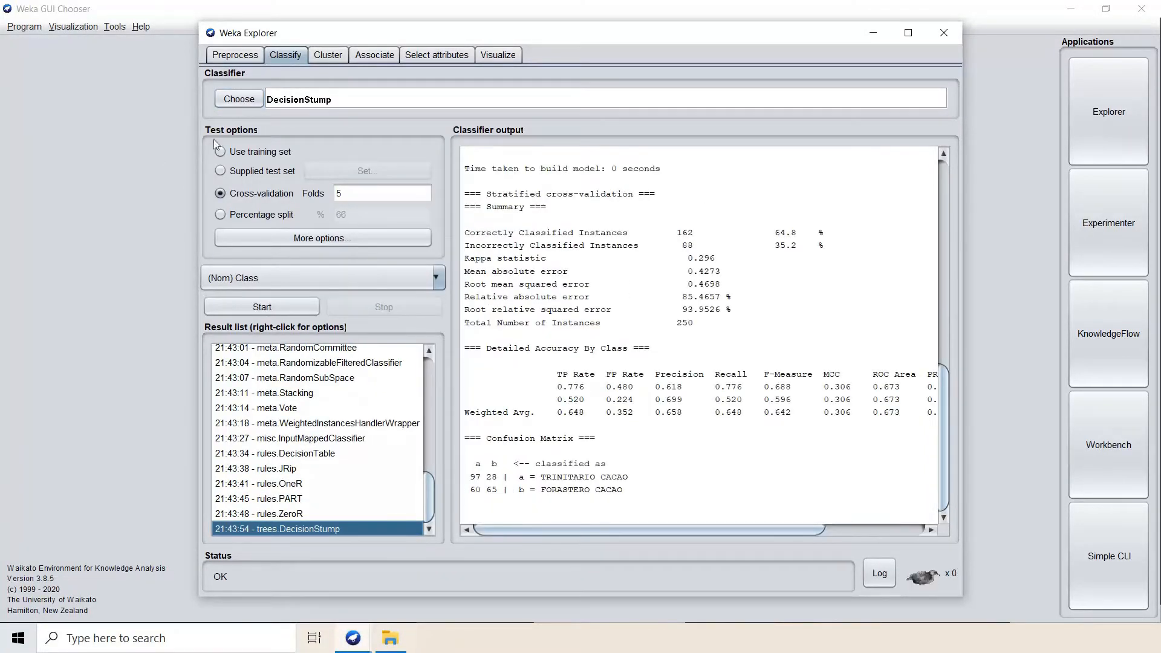
Run the HoeffdingTree and J48 classifiers from the trees group on the data set
click(253, 101)
click(313, 246)
click(286, 306)
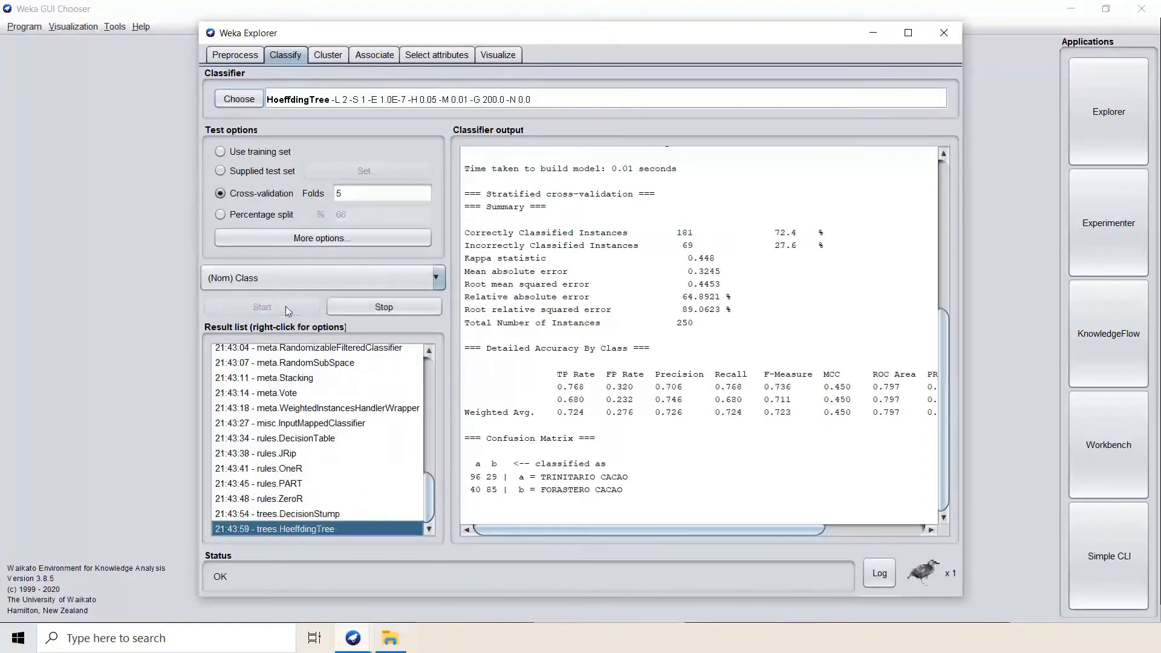
click(240, 100)
click(296, 263)
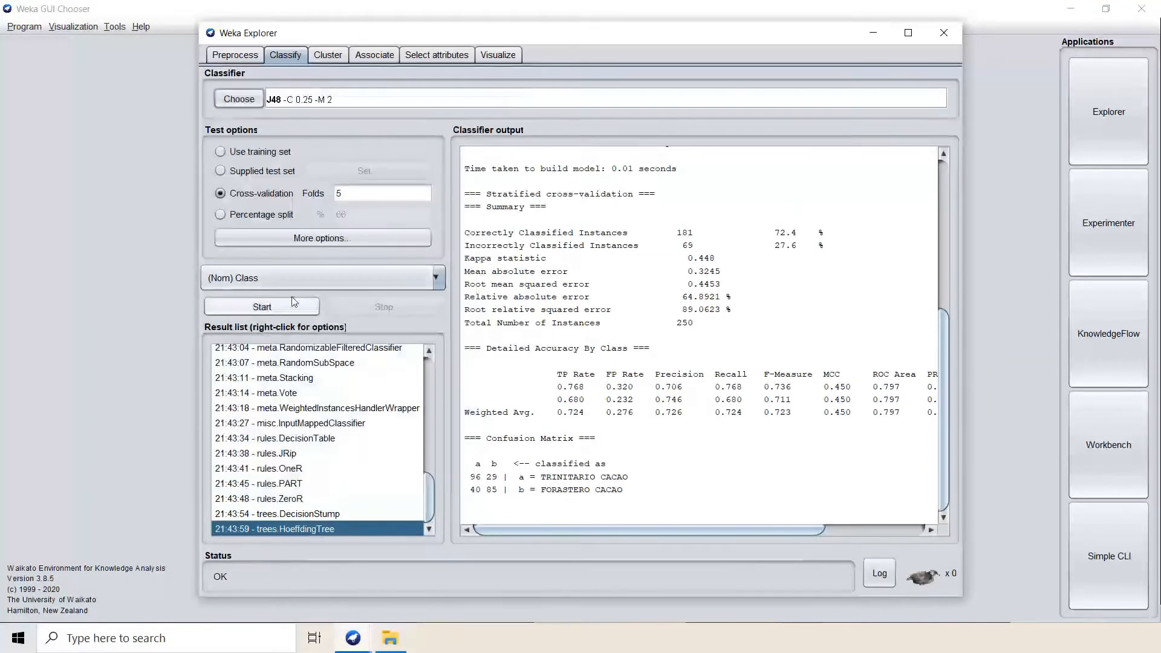
click(289, 308)
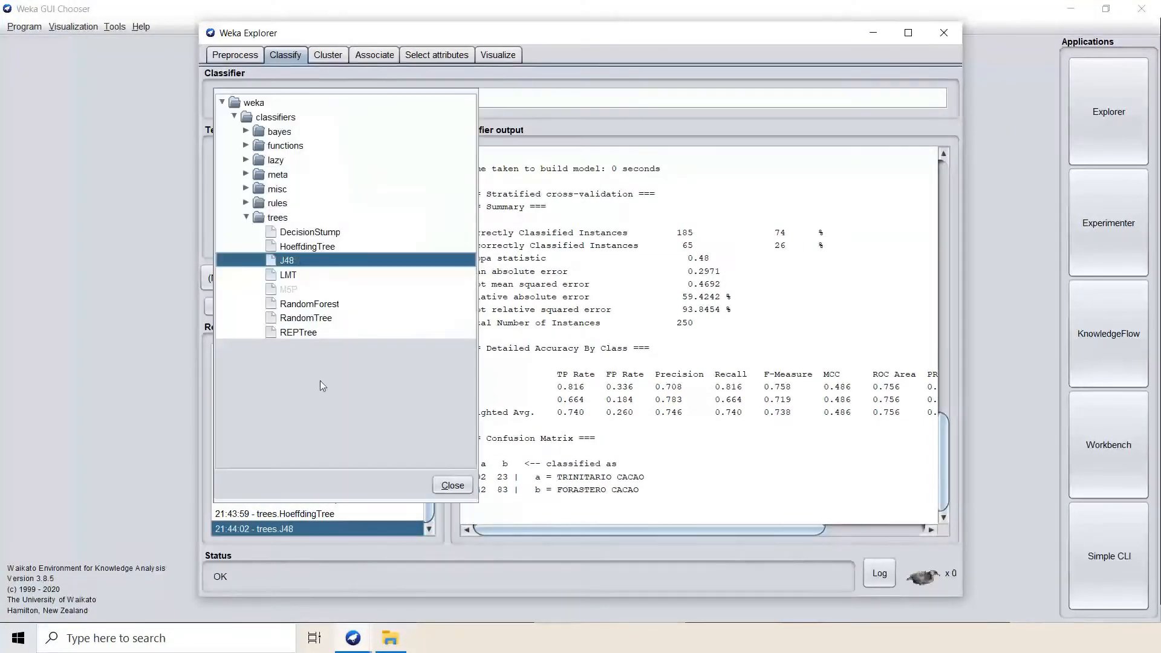
Run the LMT and RandomForest classifiers from the trees group on the data set
click(296, 276)
click(296, 308)
click(239, 99)
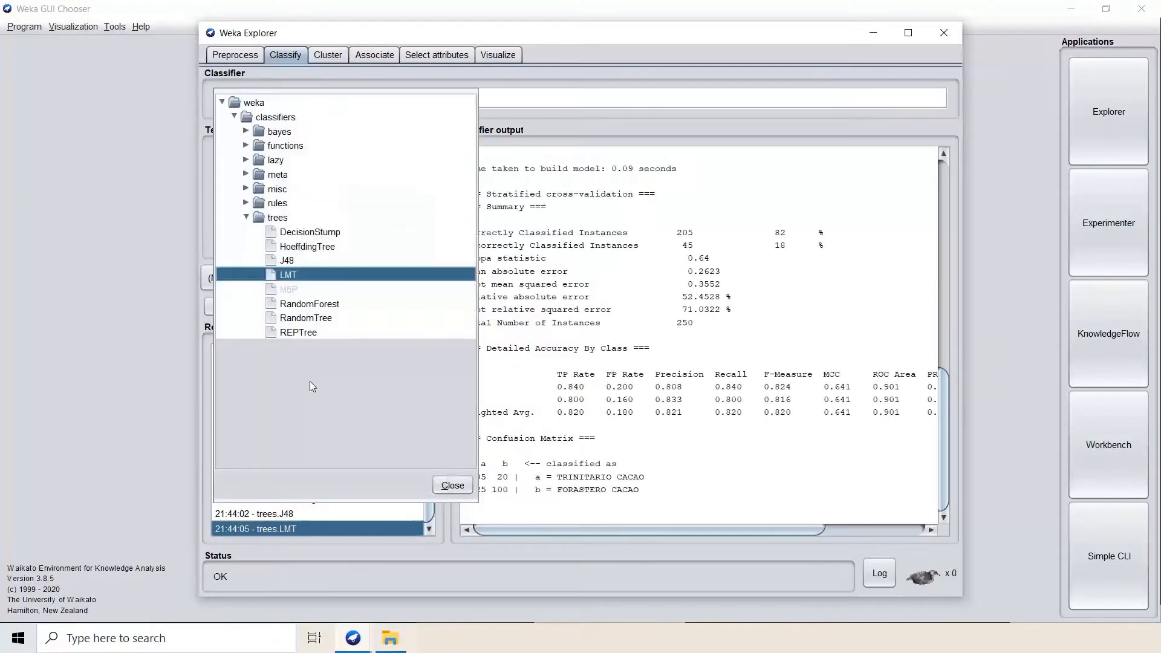
click(292, 304)
click(285, 307)
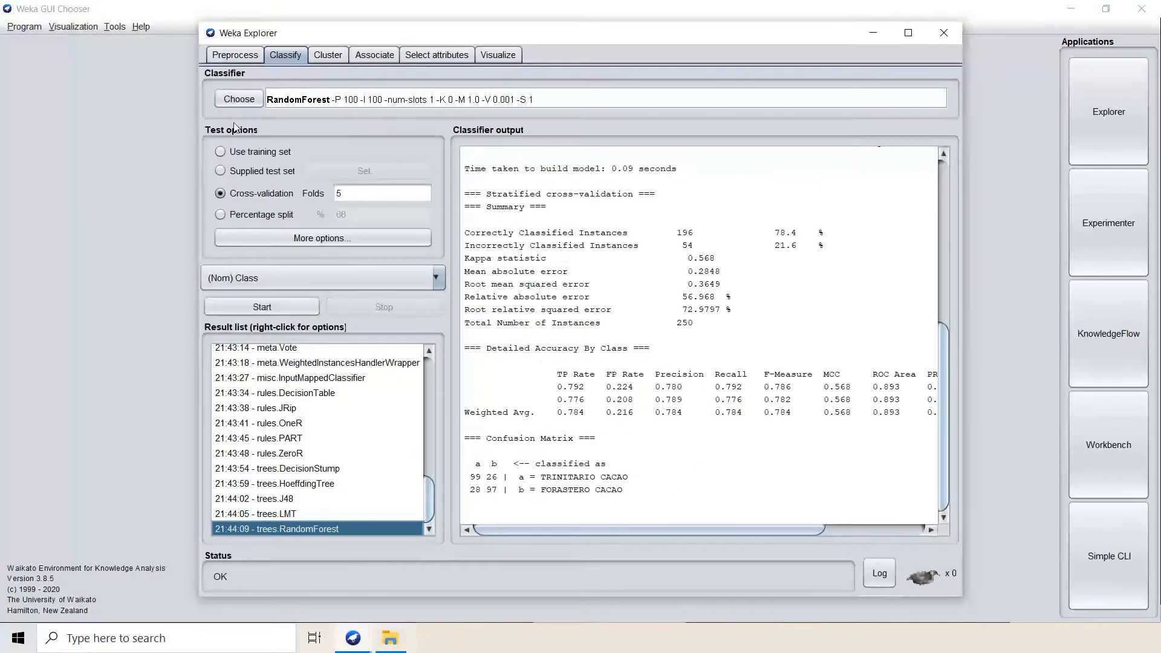
Run the RandomTree and REPTree classifiers from the trees group on the data set
click(239, 98)
click(306, 318)
click(271, 307)
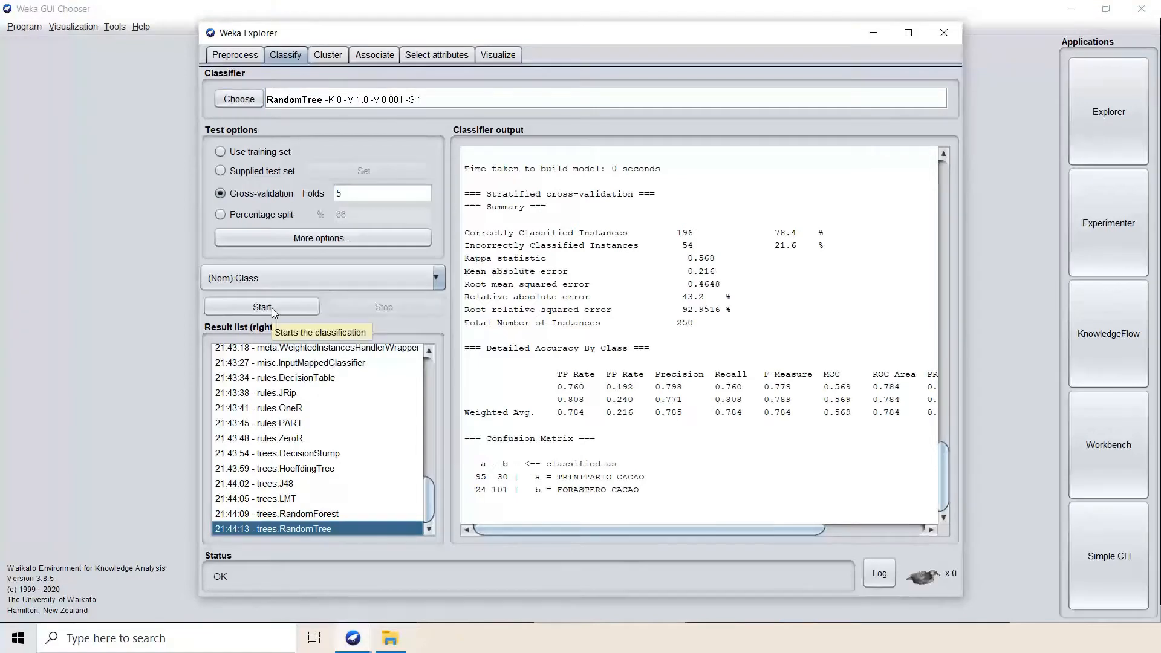
click(238, 103)
click(308, 333)
click(285, 308)
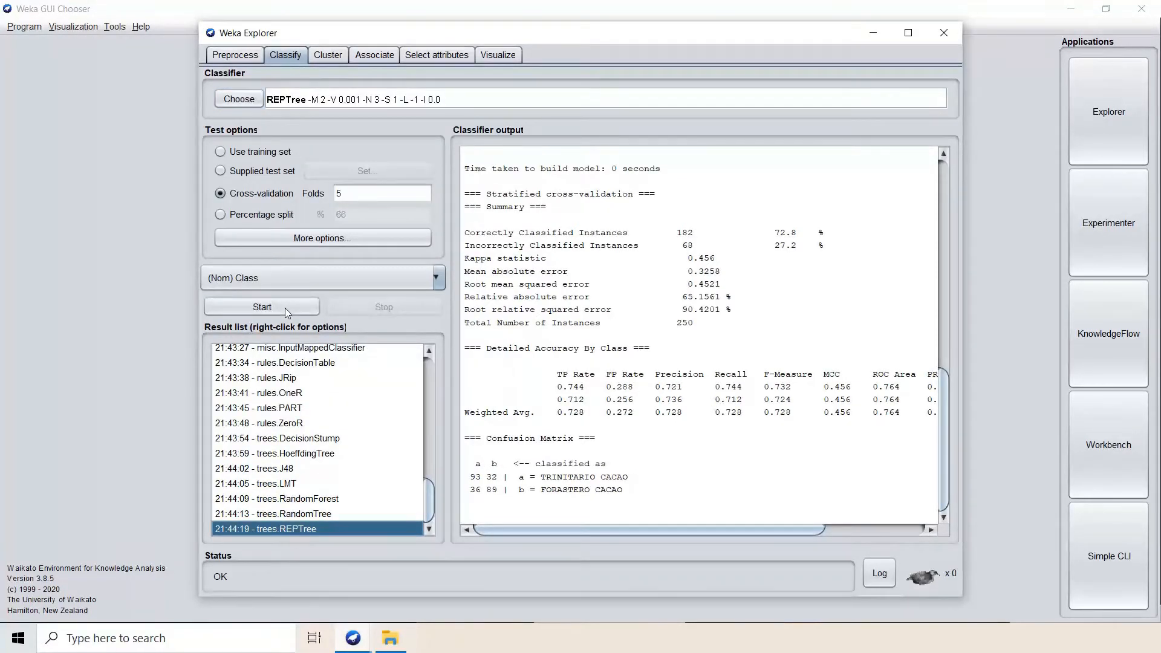
Run the Logistic classifier from the functions group again with 5-fold cross-validation
click(259, 101)
click(247, 150)
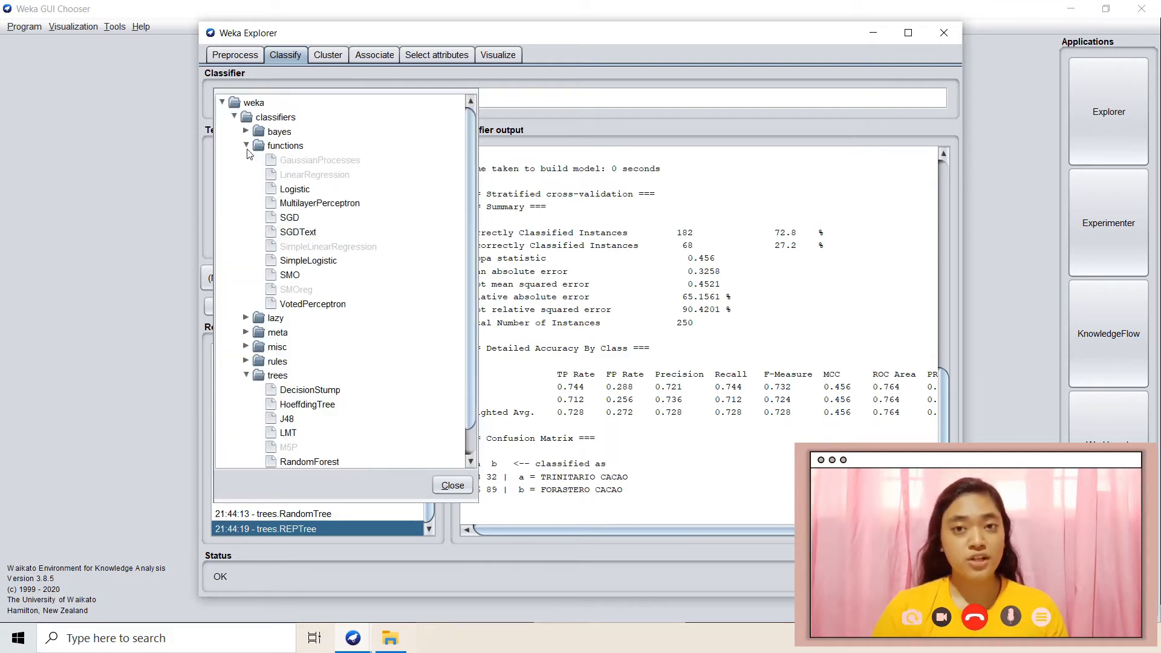
click(306, 193)
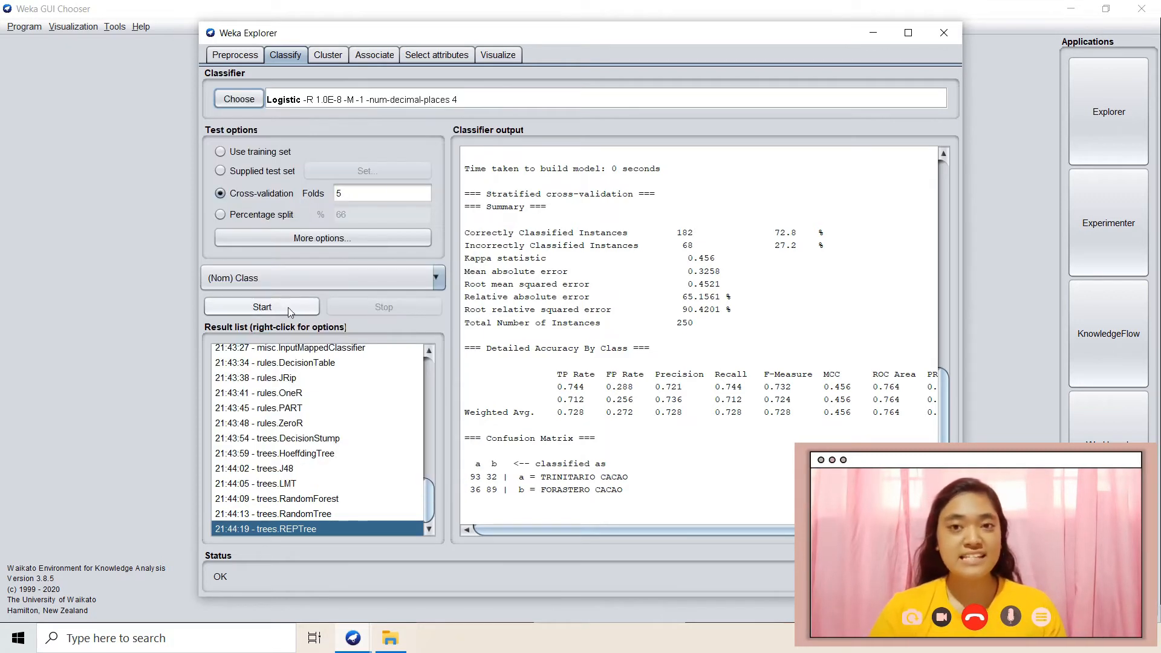
click(288, 307)
Choose another classifier from the expanded classifier groups and run it with 5-fold cross-validation
click(239, 98)
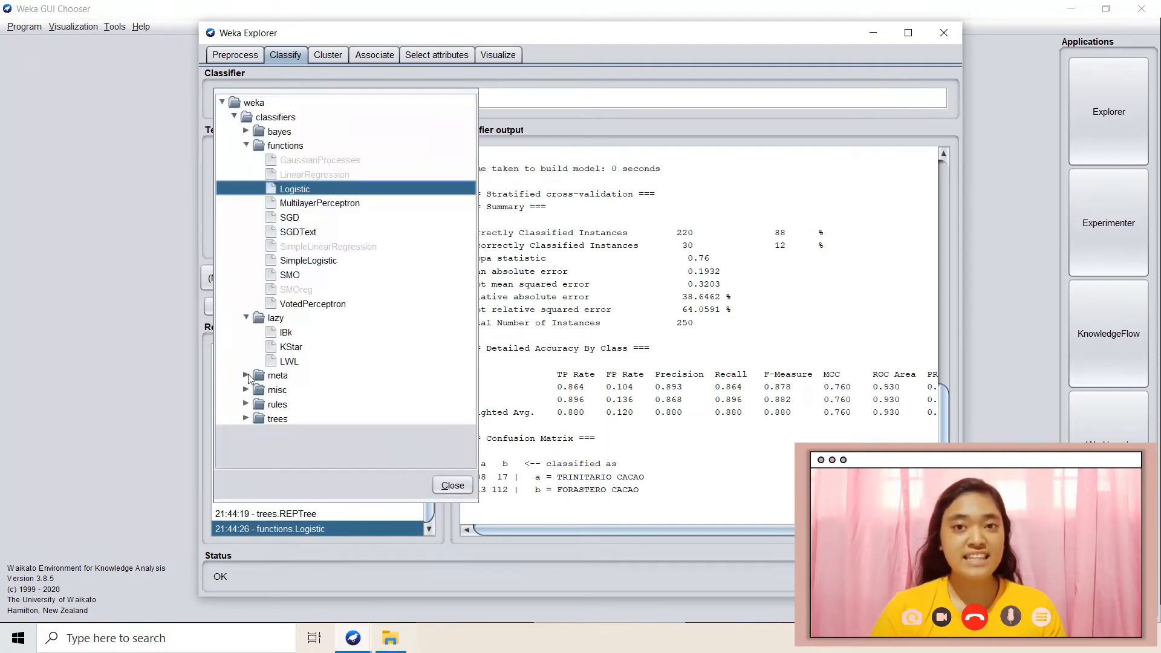
scroll(302, 339, down, 5)
click(321, 333)
click(274, 306)
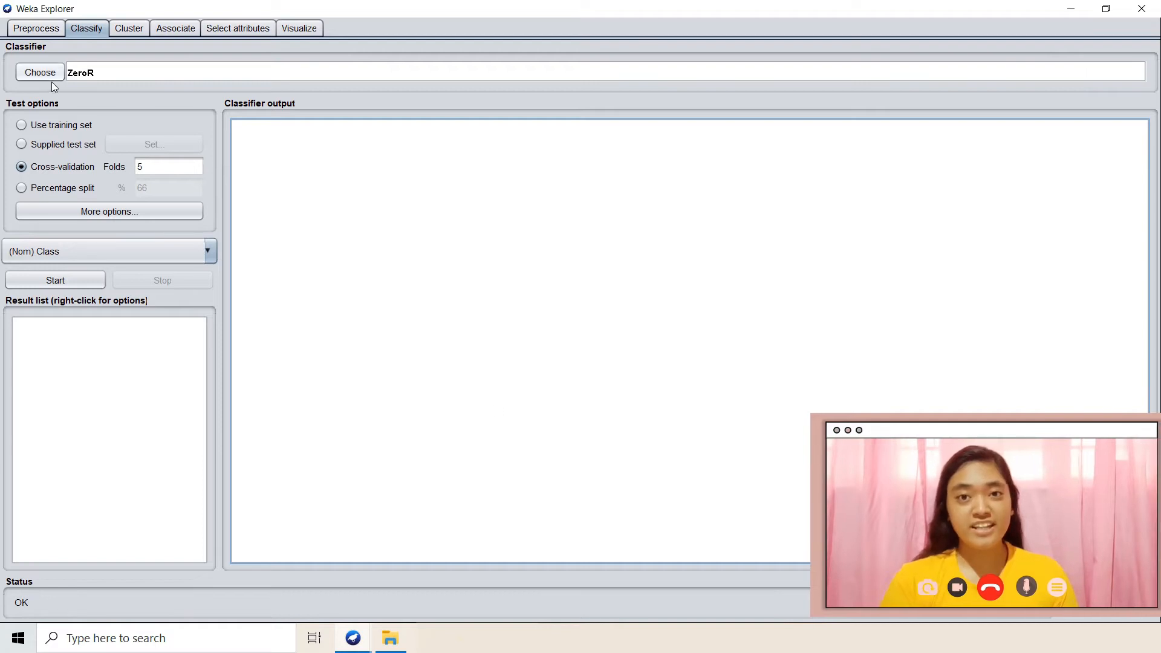
Switch the test option to the training set and run the BayesNet classifier from the bayes group
click(22, 125)
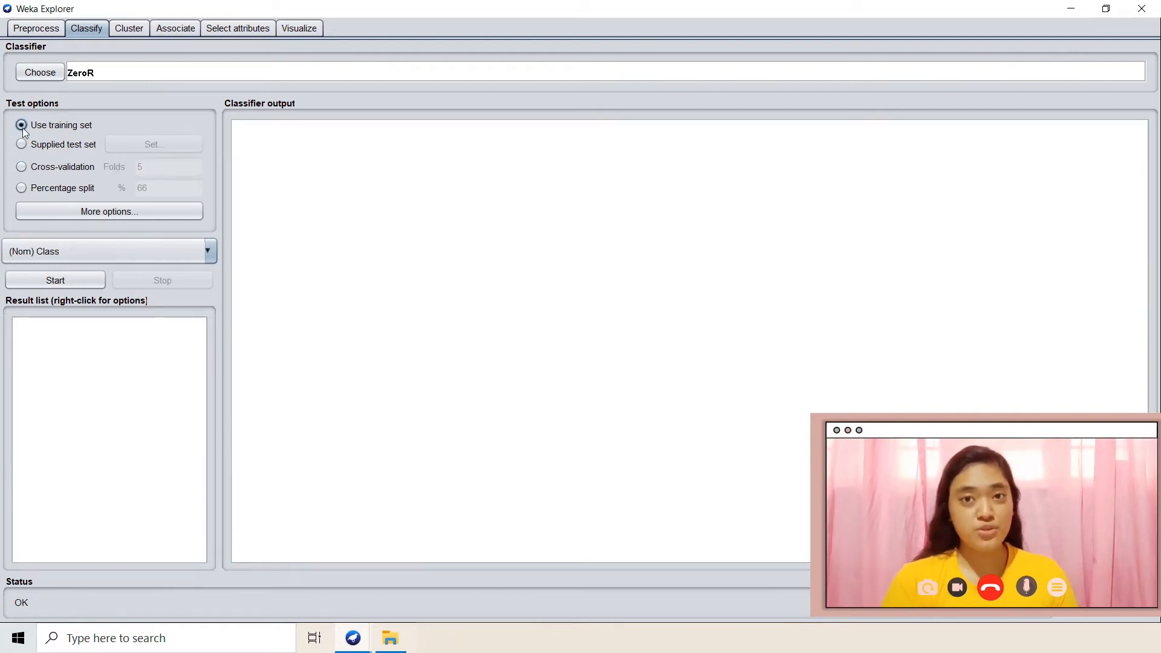
click(43, 77)
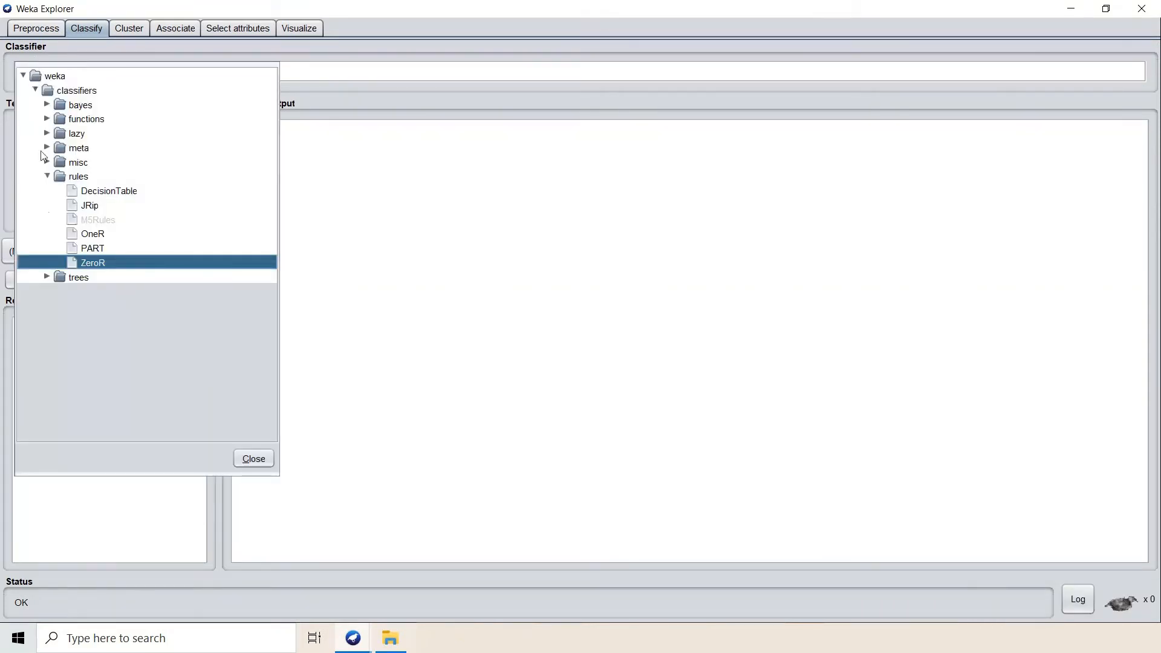
click(48, 174)
click(48, 104)
click(73, 119)
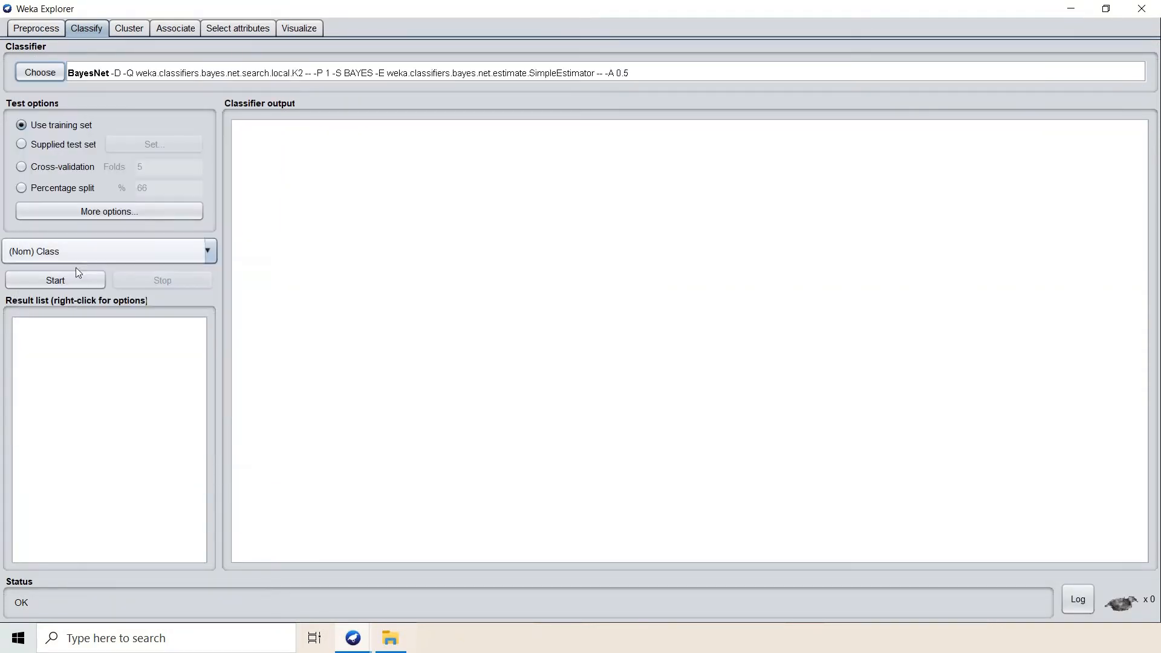
click(80, 275)
Run the NaiveBayes and NaiveBayesMultinomial classifiers from the bayes group on the training set
click(42, 78)
click(103, 135)
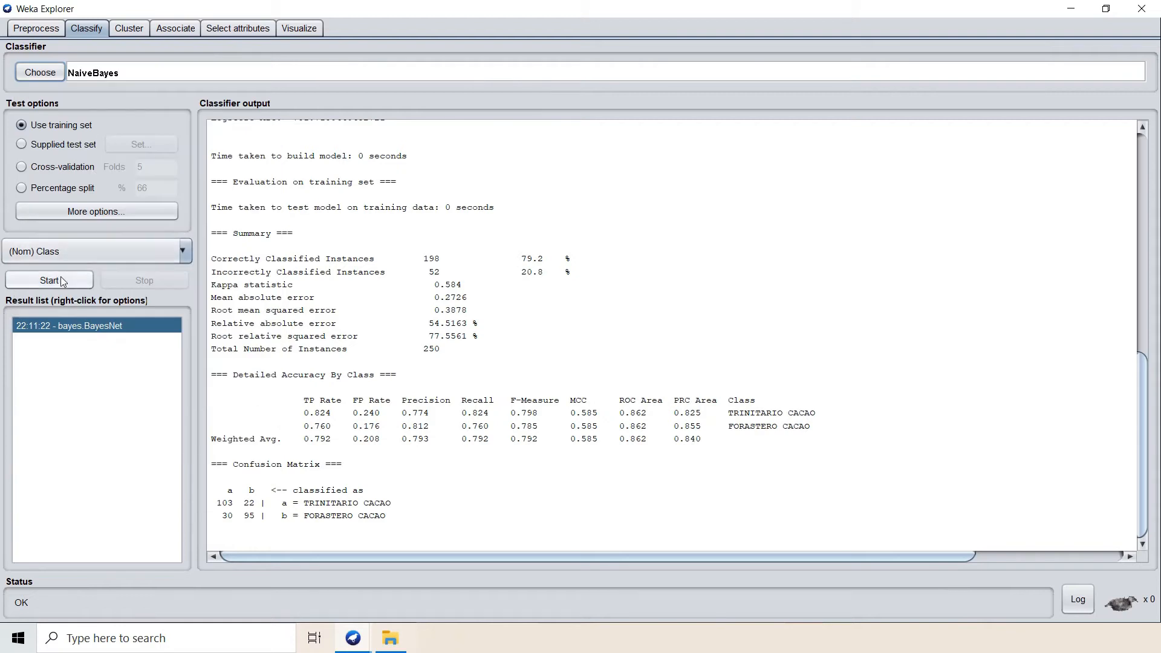
click(49, 280)
click(40, 72)
click(94, 148)
click(49, 280)
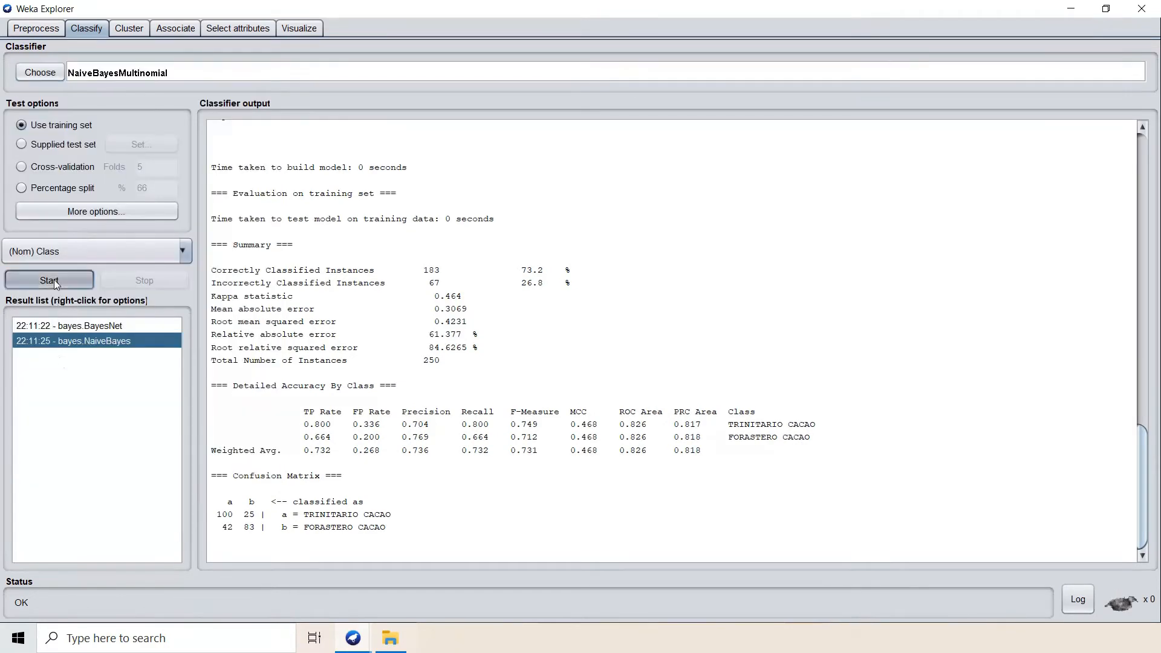
Run the NaiveBayesMultinomialText and NaiveBayesMultinomialUpdateable classifiers from the bayes group on the training set
click(53, 73)
click(135, 162)
click(49, 280)
click(52, 72)
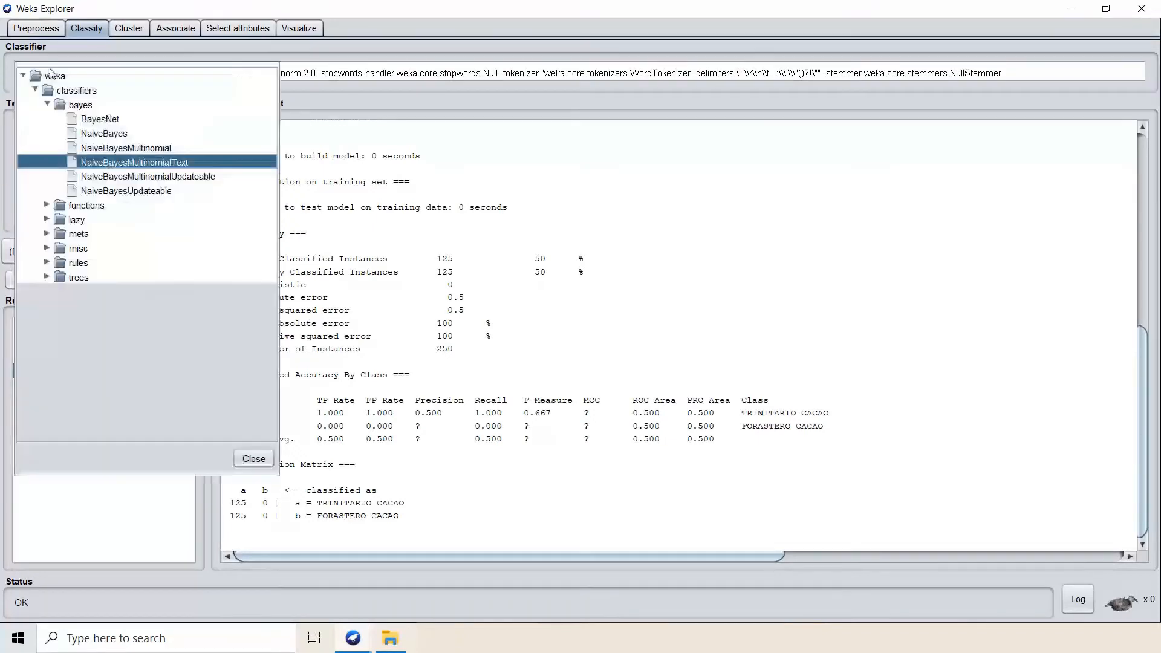
click(148, 176)
click(49, 280)
Run the NaiveBayesUpdateable classifier from the bayes group on the training set
click(52, 72)
click(125, 190)
click(49, 280)
Run the Logistic classifier from the functions group on the training set
click(52, 73)
click(48, 104)
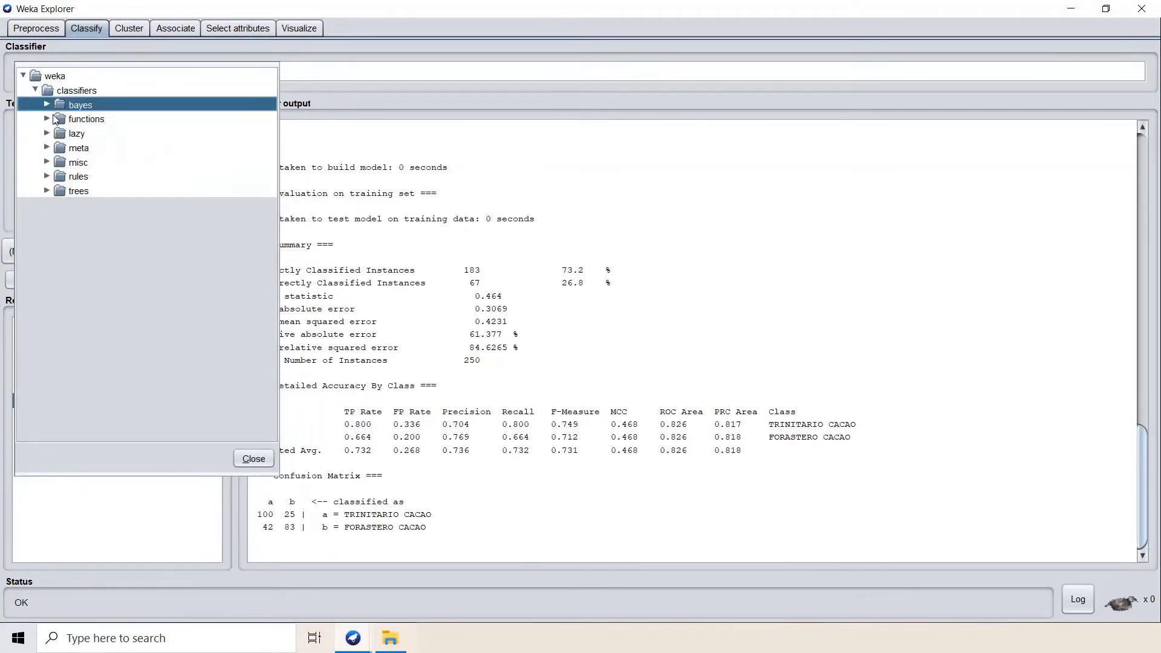
click(47, 119)
click(107, 162)
click(89, 283)
Run the MultilayerPerceptron and SGD classifiers from the functions group on the training set
click(40, 73)
click(129, 178)
click(59, 280)
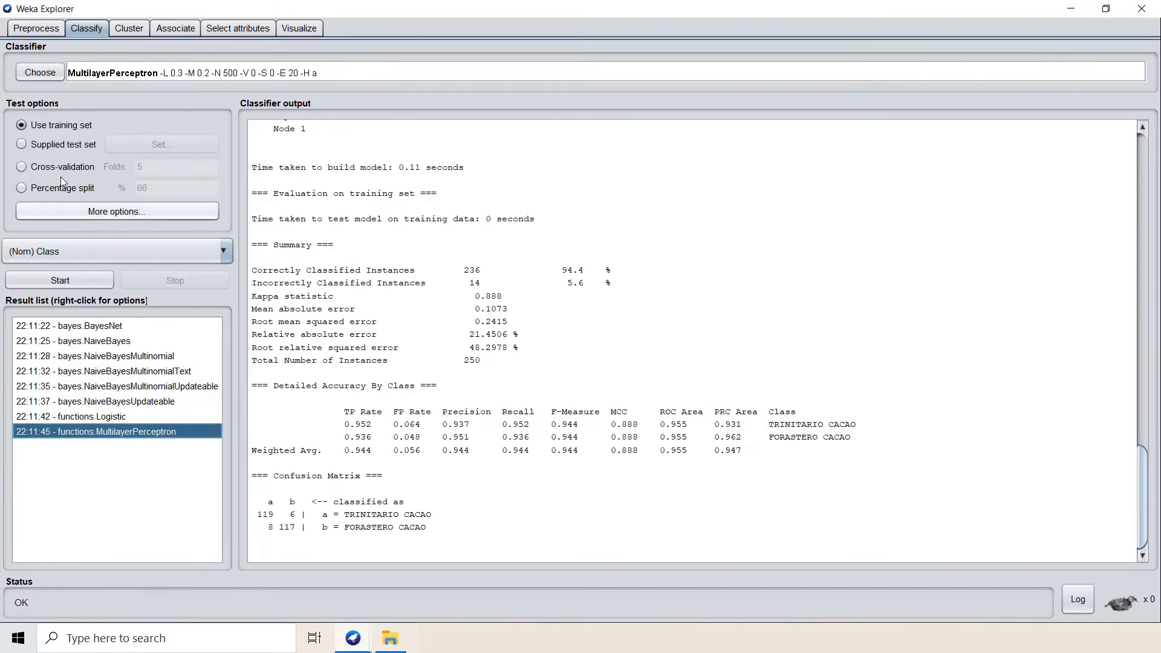
click(54, 75)
click(94, 191)
click(60, 281)
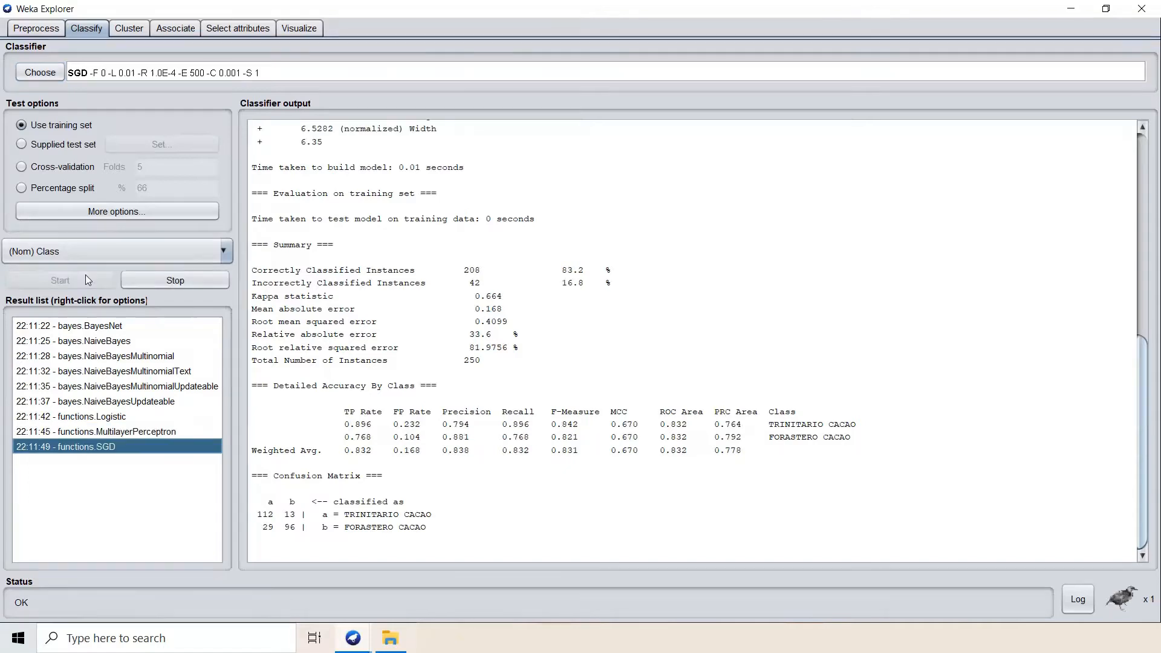
Run the SGDText and SimpleLogistic classifiers from the functions group on the training set
click(24, 73)
click(97, 205)
click(60, 282)
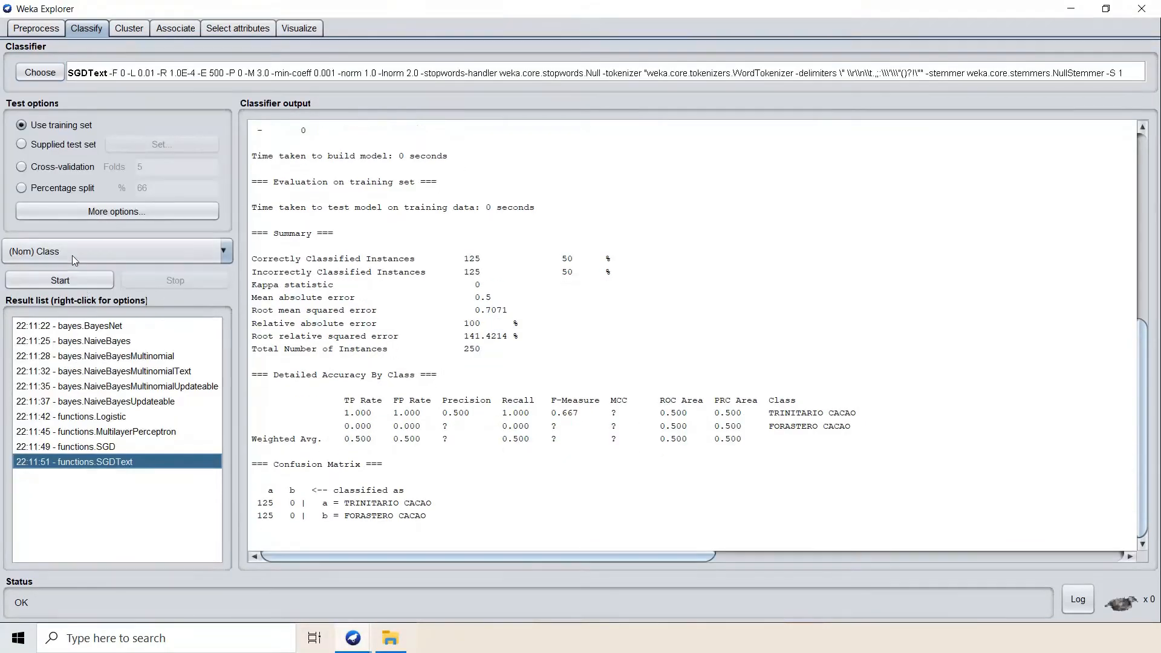
click(24, 74)
click(119, 234)
click(88, 280)
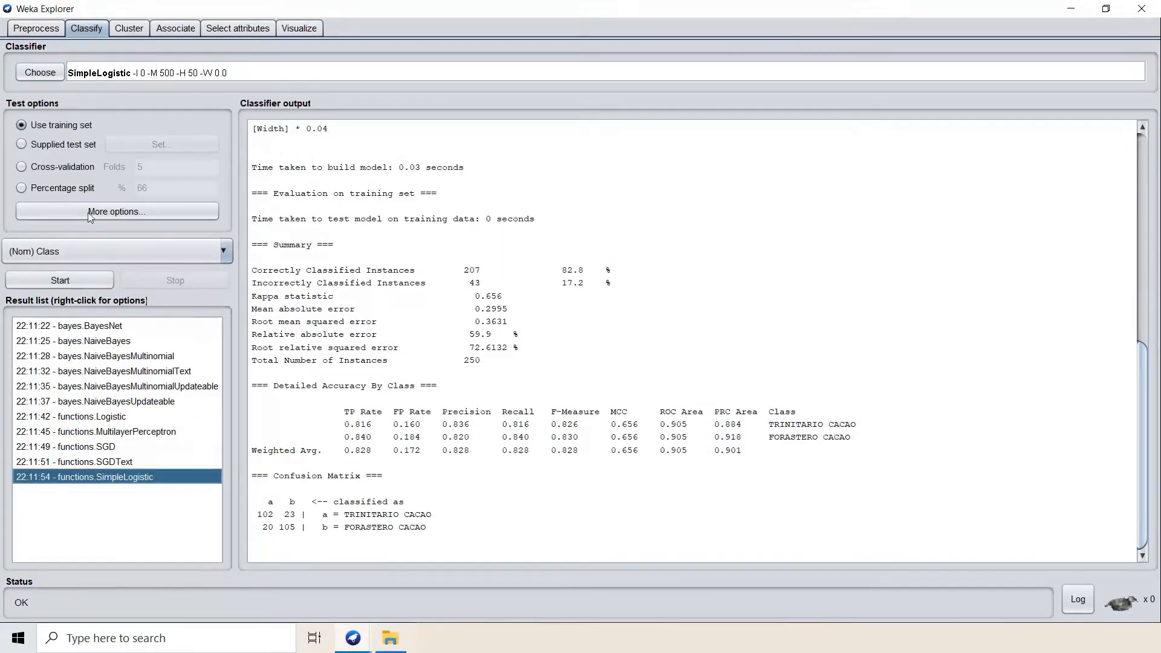
Run the SMO and VotedPerceptron classifiers from the functions group on the training set
click(40, 73)
click(91, 249)
click(60, 281)
click(40, 72)
click(114, 277)
click(60, 281)
Run the IBk classifier from the lazy group on the training set
click(40, 73)
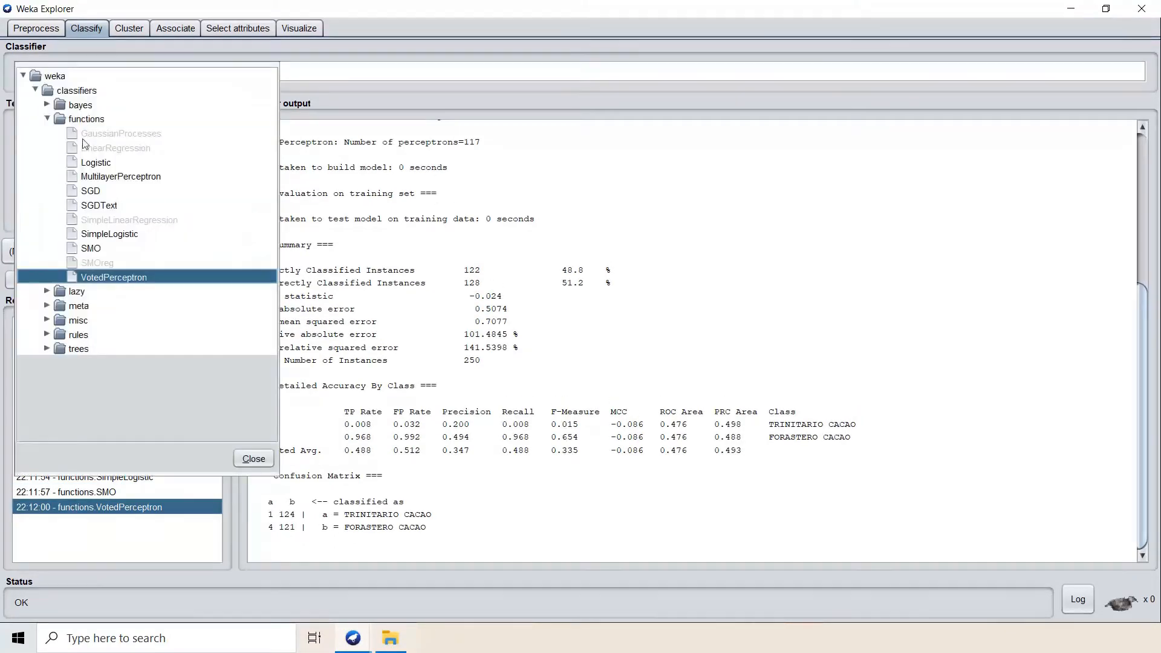
click(57, 119)
click(40, 72)
click(47, 119)
click(47, 134)
click(88, 148)
click(60, 280)
Run the KStar and LWL classifiers from the lazy group on the training set
click(42, 73)
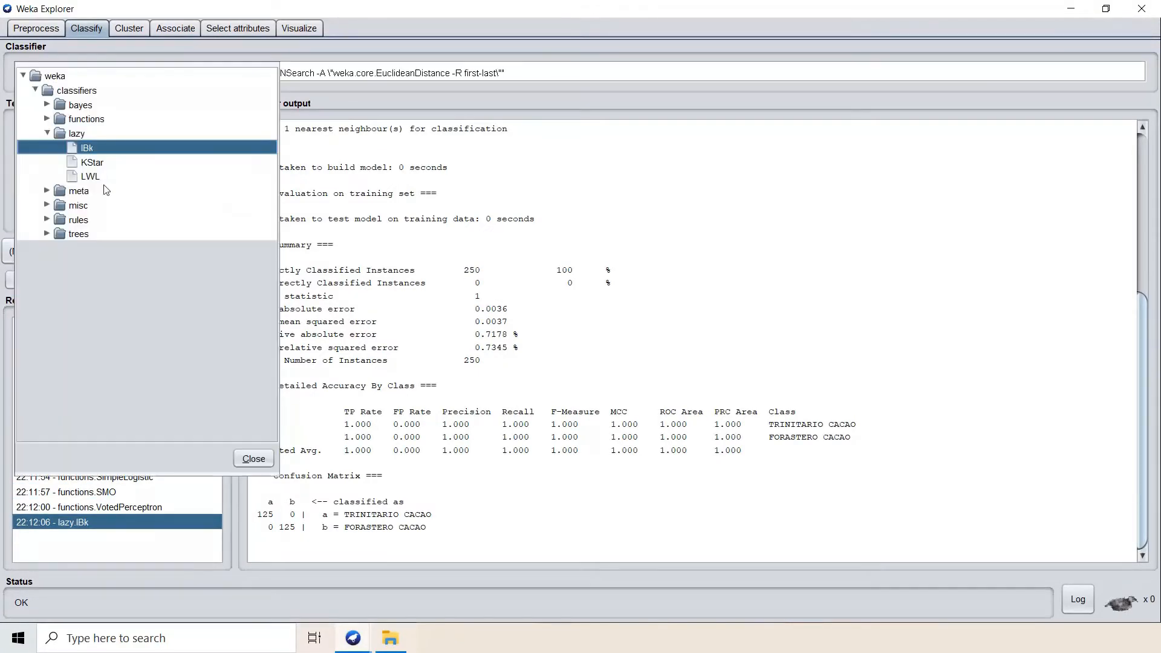
click(92, 162)
click(60, 280)
click(40, 72)
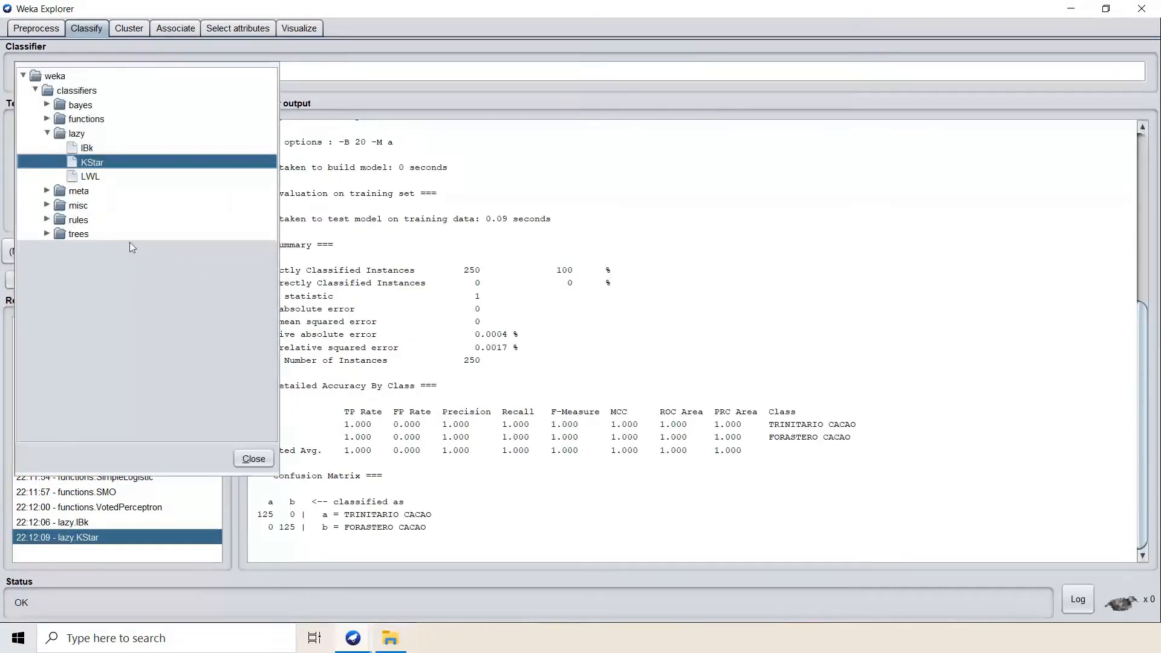
click(90, 176)
click(60, 280)
Run the AdaBoostM1 and AttributeSelectedClassifier classifiers from the meta group on the training set
click(40, 73)
click(47, 133)
click(47, 147)
click(107, 164)
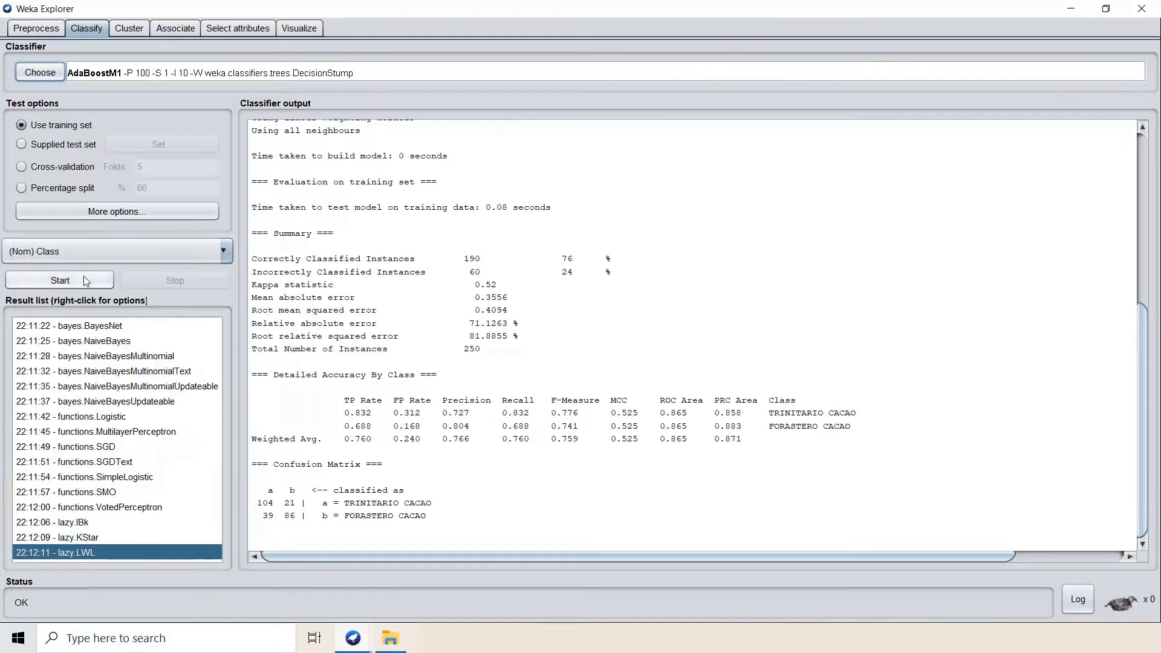
click(60, 281)
click(40, 73)
click(121, 191)
click(60, 281)
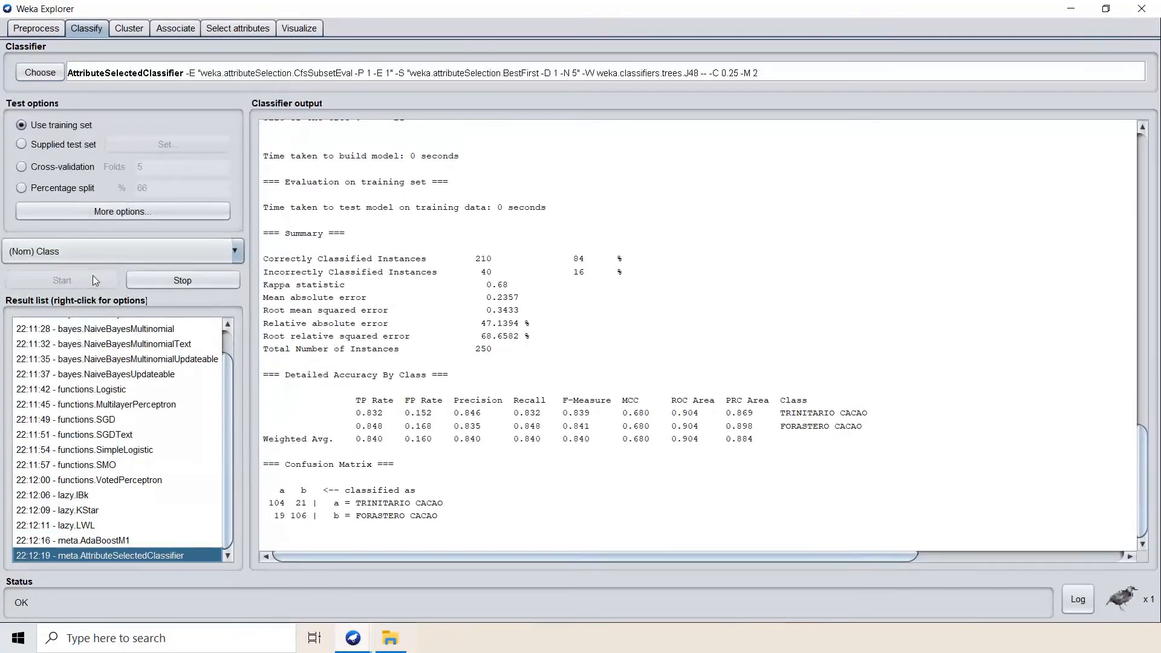
Run the Bagging and ClassificationViaRegression classifiers from the meta group on the training set
click(40, 72)
click(96, 206)
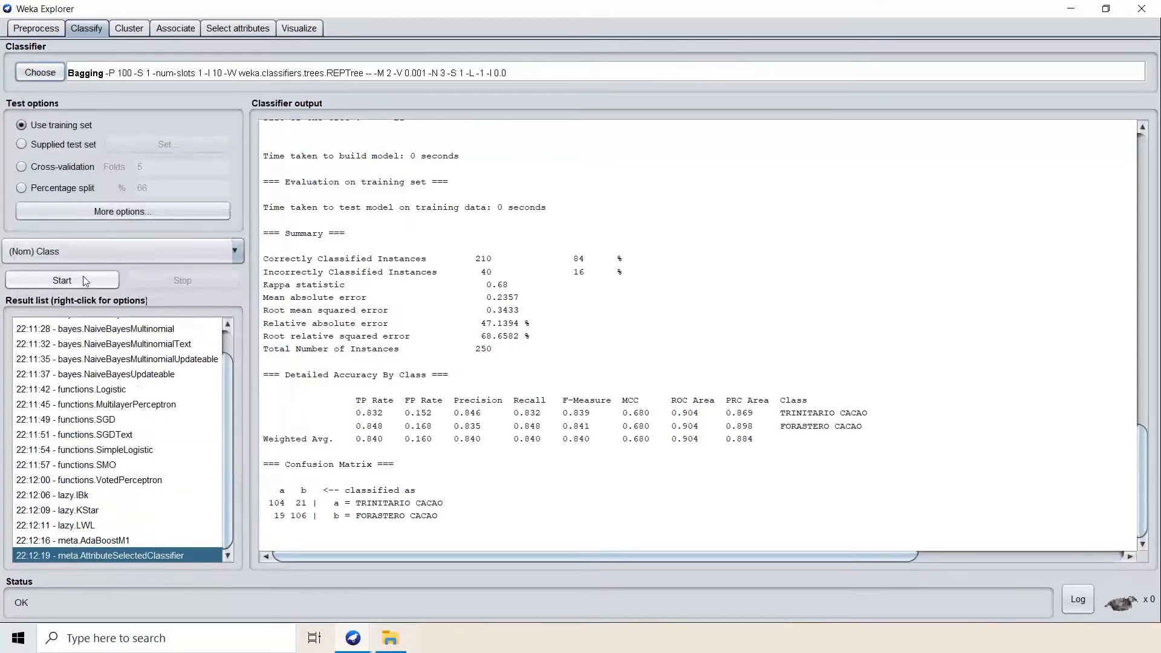
click(60, 281)
click(39, 73)
click(126, 222)
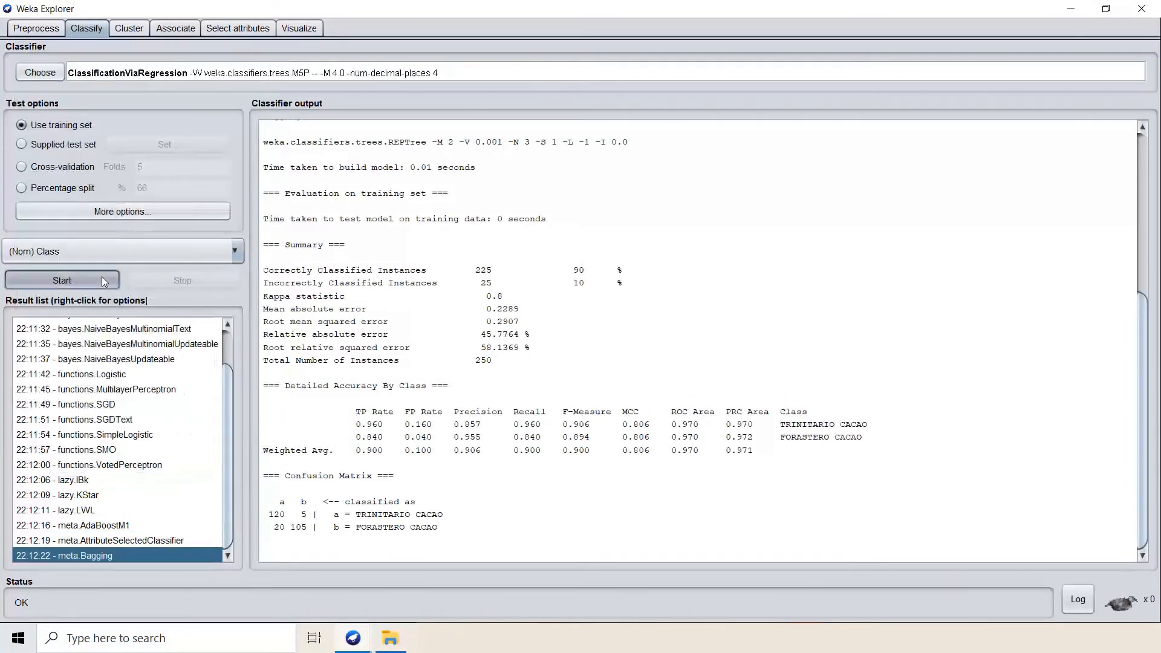
click(60, 280)
Run the CVParameterSelection and FilteredClassifier classifiers from the meta group on the training set
click(40, 73)
click(112, 251)
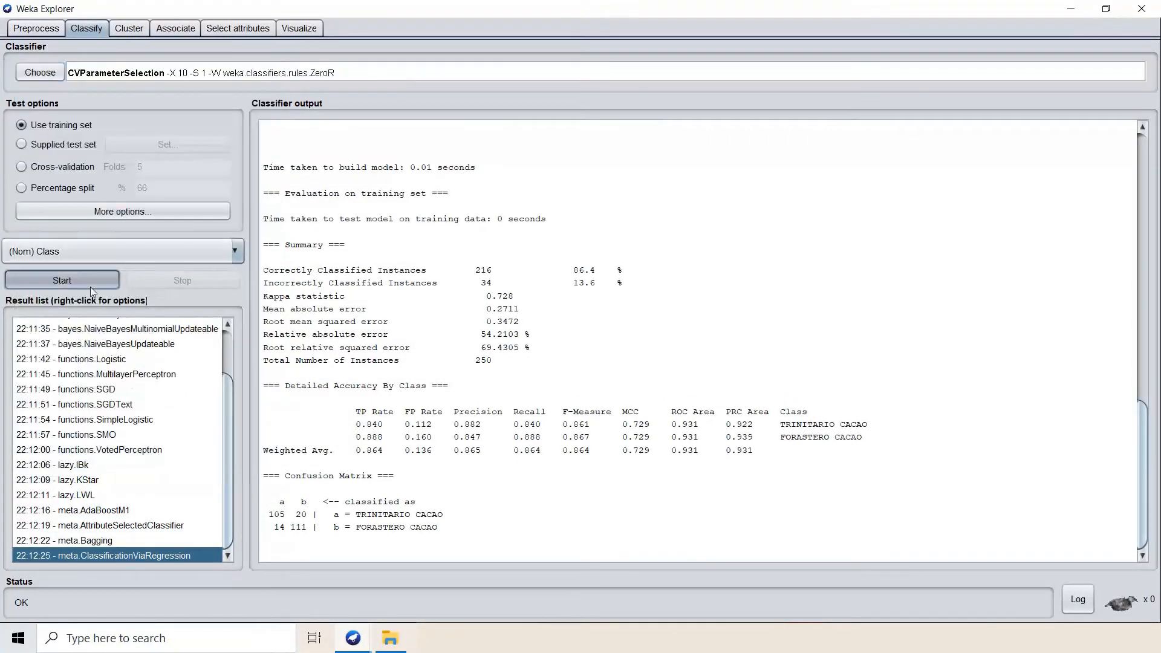
click(60, 280)
click(40, 72)
click(113, 263)
click(82, 278)
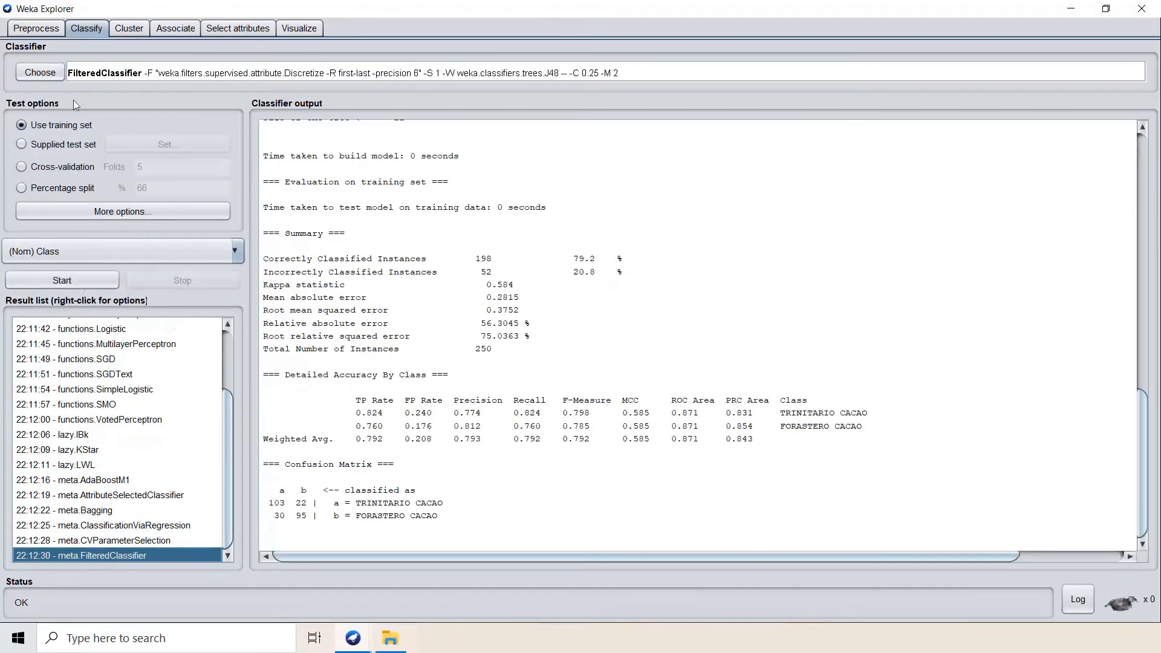
Run the IterativeClassifierOptimizer and LogitBoost classifiers from the meta group on the training set
click(40, 73)
click(101, 278)
click(101, 280)
click(40, 72)
click(115, 293)
click(90, 280)
Run the MultiClassClassifier and MultiClassClassifierUpdateable classifiers from the meta group on the training set
click(40, 72)
click(115, 307)
click(99, 282)
click(40, 73)
click(136, 323)
click(94, 282)
Run the MultiScheme and RandomCommittee classifiers from the meta group on the training set
click(40, 73)
click(100, 390)
click(103, 277)
click(40, 72)
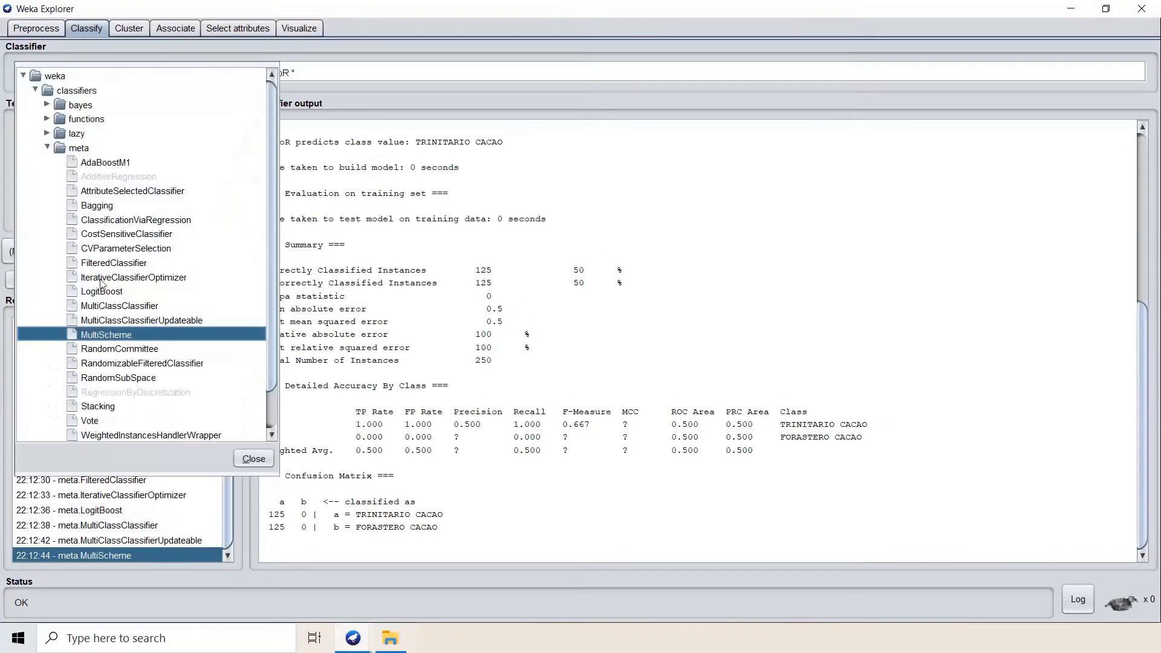
click(106, 349)
click(103, 277)
Run the RandomizableFilteredClassifier and RandomSubSpace classifiers from the meta group on the training set
click(40, 73)
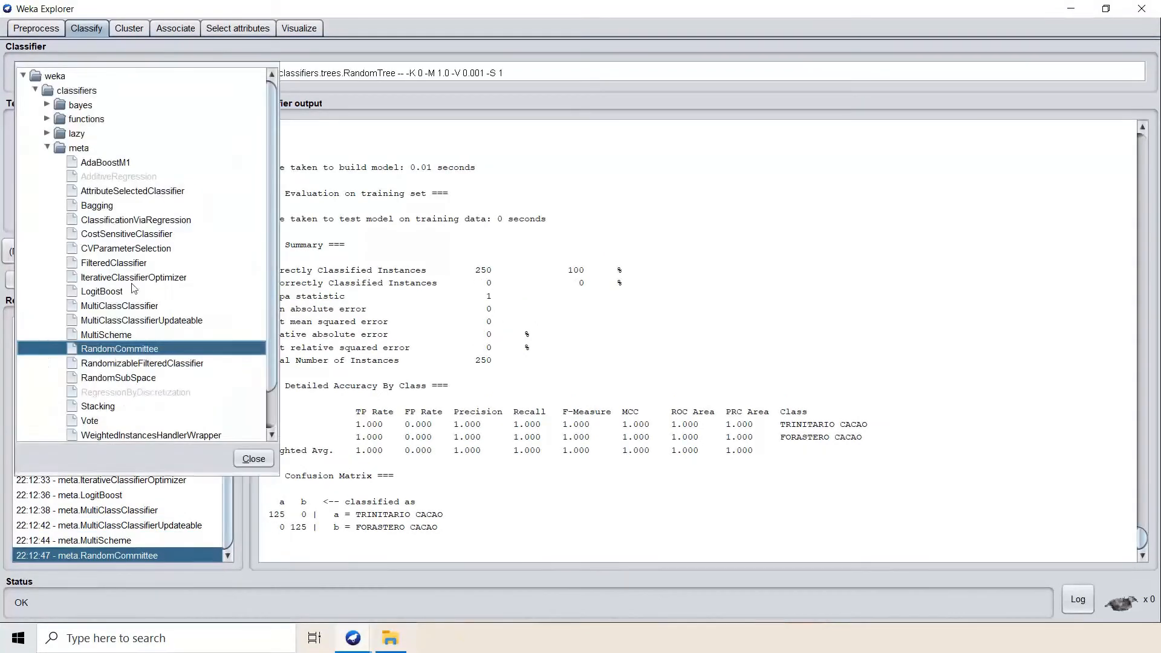
click(113, 362)
click(103, 277)
click(40, 72)
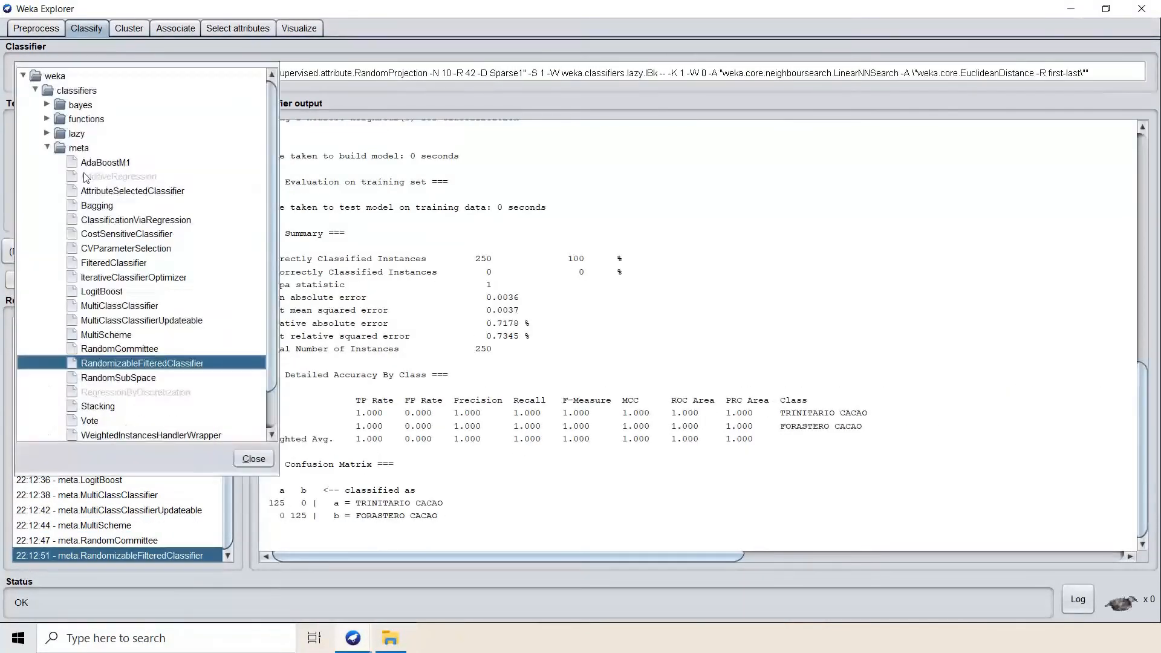
click(121, 377)
click(62, 280)
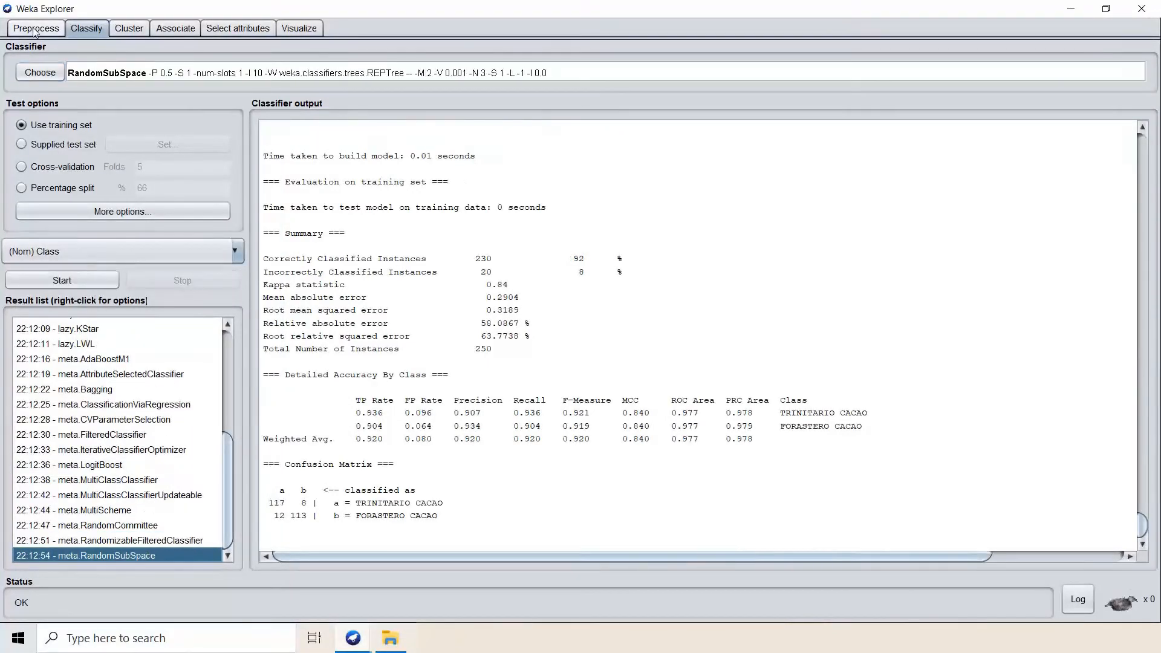
Run the Stacking and Vote classifiers from the meta group on the training set
click(60, 73)
click(97, 407)
click(61, 280)
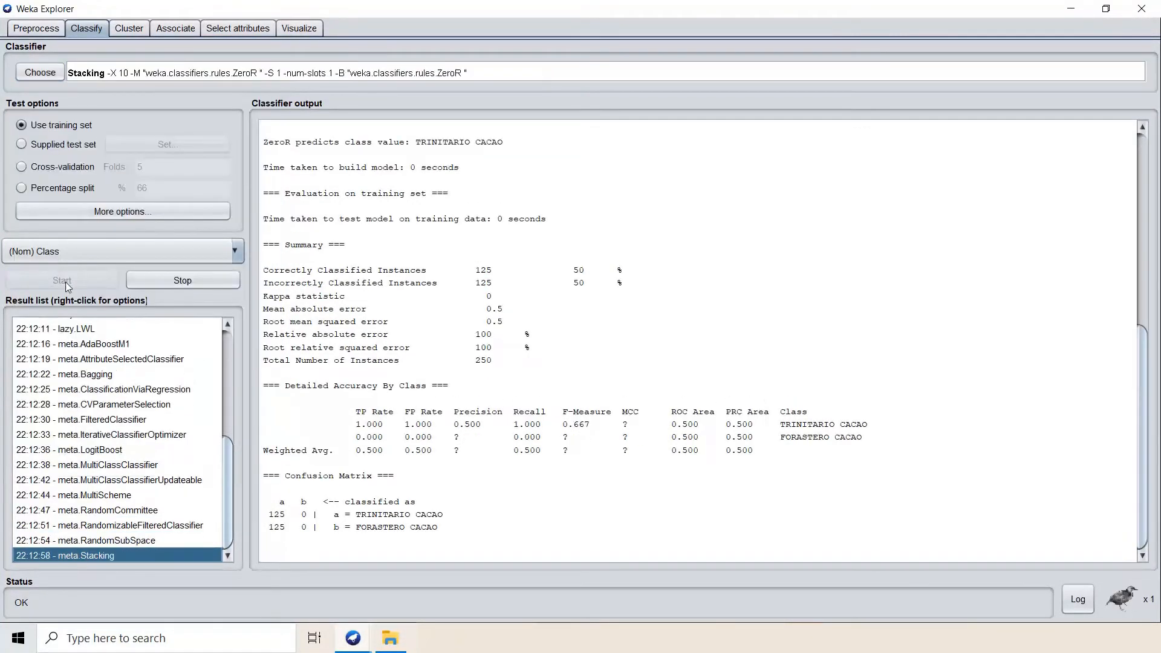
click(40, 72)
click(89, 420)
click(60, 280)
Run the WeightedInstancesHandlerWrapper classifier from the meta group on the training set
click(42, 73)
scroll(148, 402, down, 1)
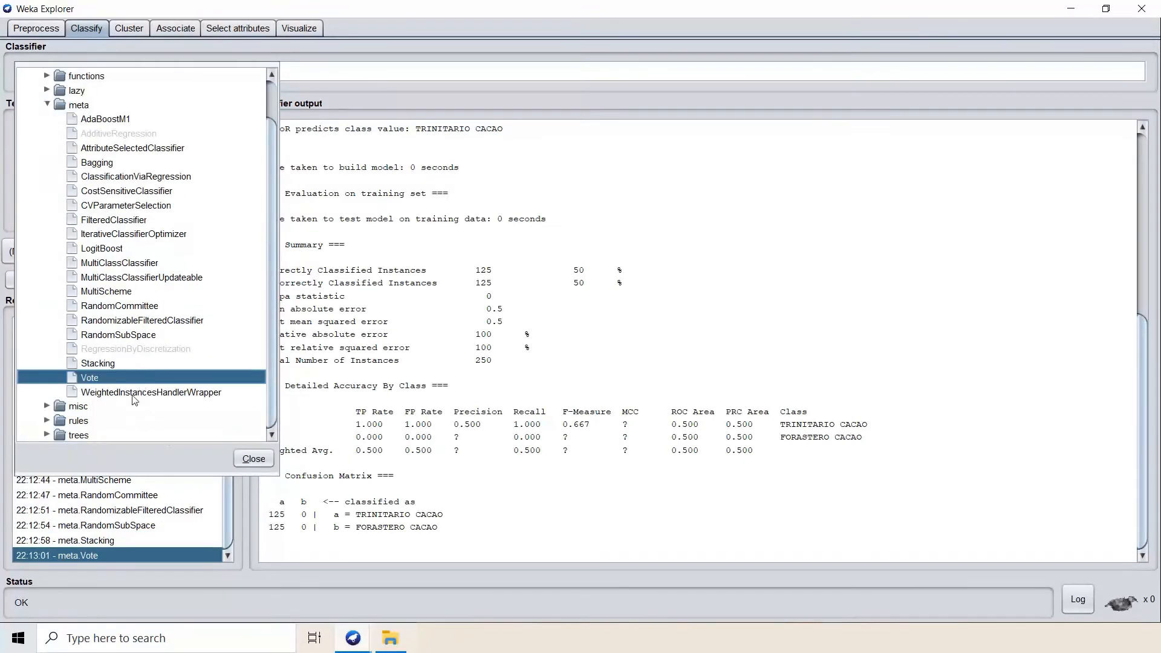
click(135, 390)
click(61, 280)
Run the InputMappedClassifier from the misc group on the training set
click(41, 73)
click(48, 148)
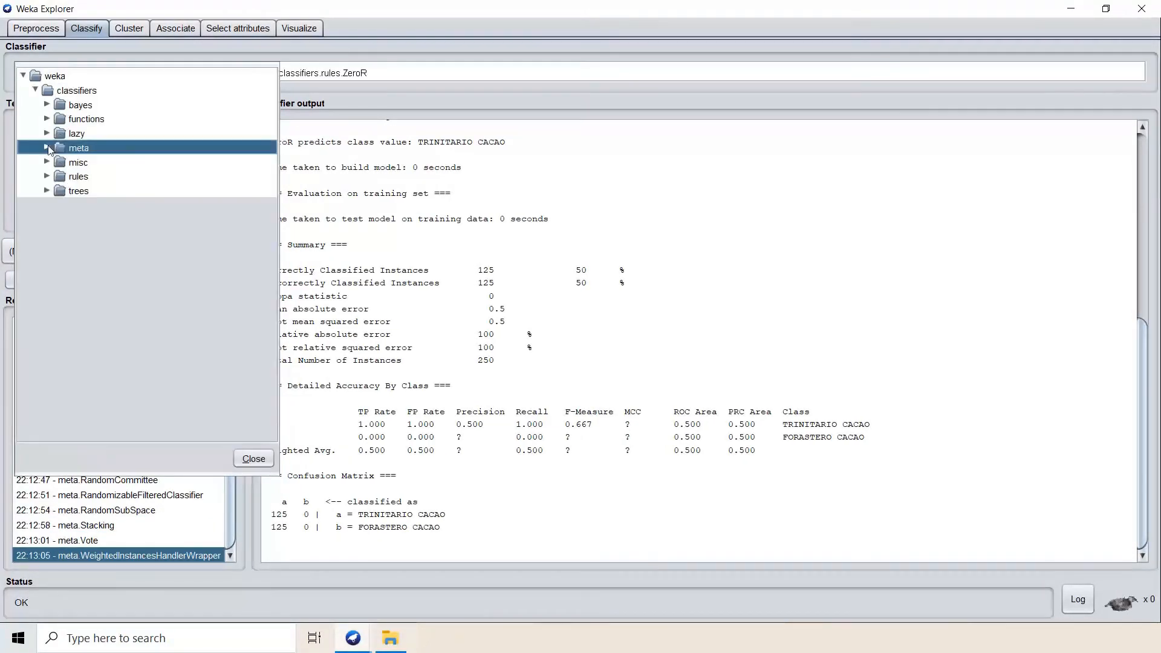
click(47, 162)
click(109, 176)
click(62, 280)
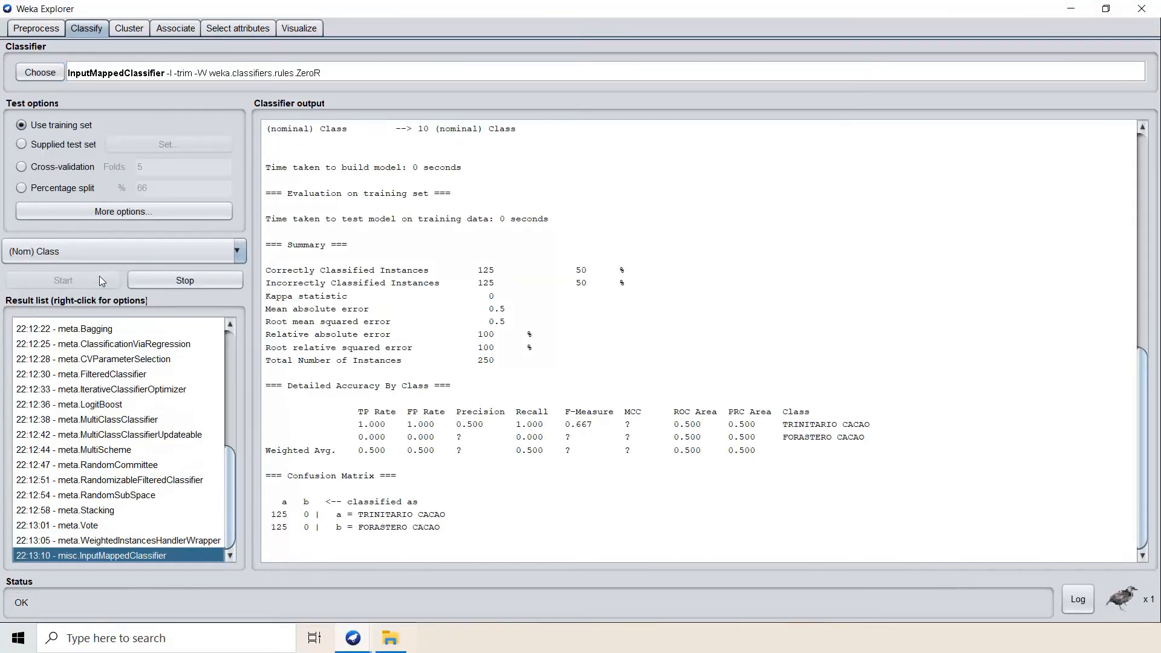
Run the DecisionTable and JRip classifiers from the rules group on the training set
click(60, 76)
click(47, 162)
click(47, 176)
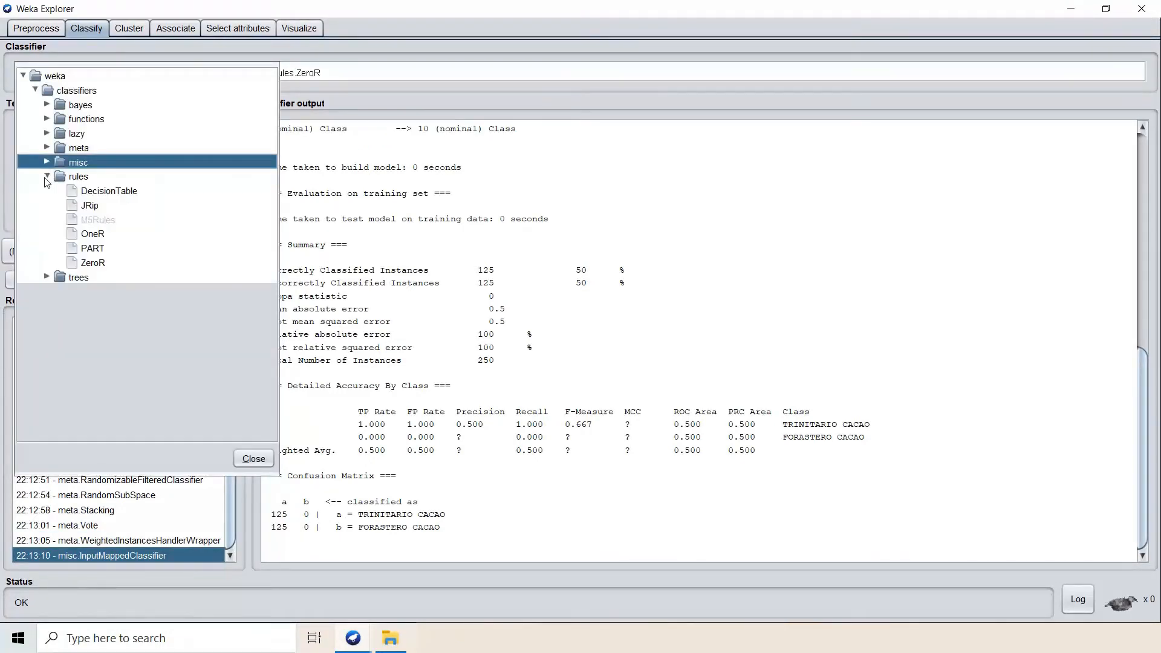
click(109, 191)
click(62, 280)
click(36, 73)
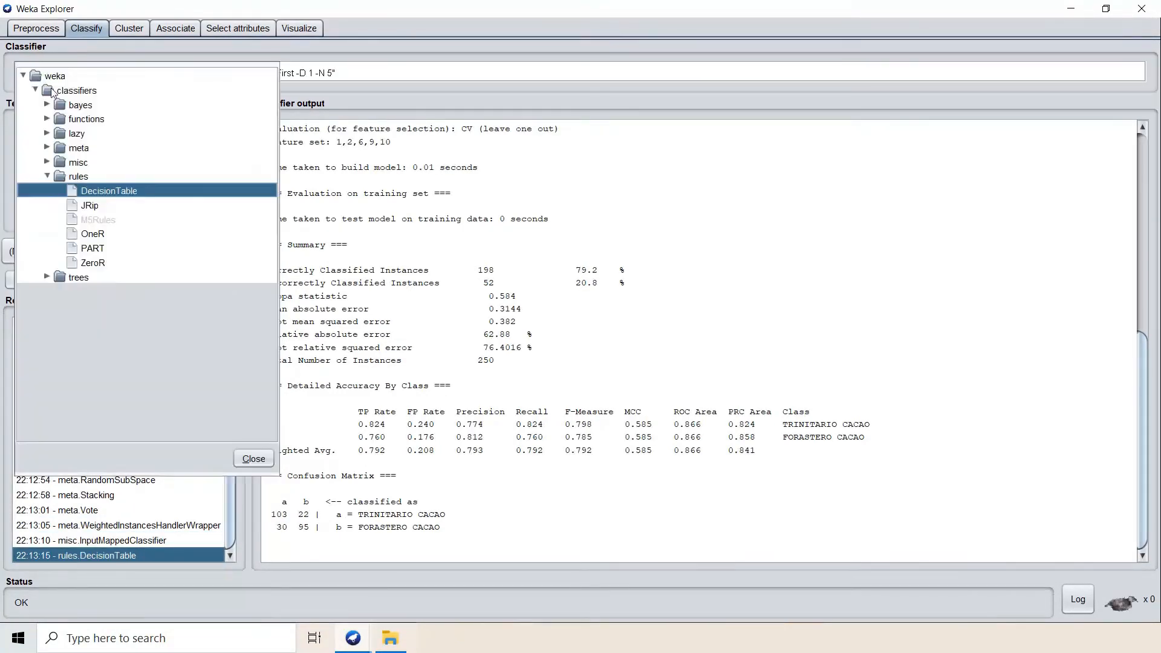
click(89, 206)
click(62, 280)
Run the OneR and PART classifiers from the rules group on the training set
click(36, 73)
click(93, 234)
click(63, 280)
click(36, 73)
click(91, 249)
click(91, 280)
Run the ZeroR classifier from the rules group on the training set
click(36, 72)
click(92, 263)
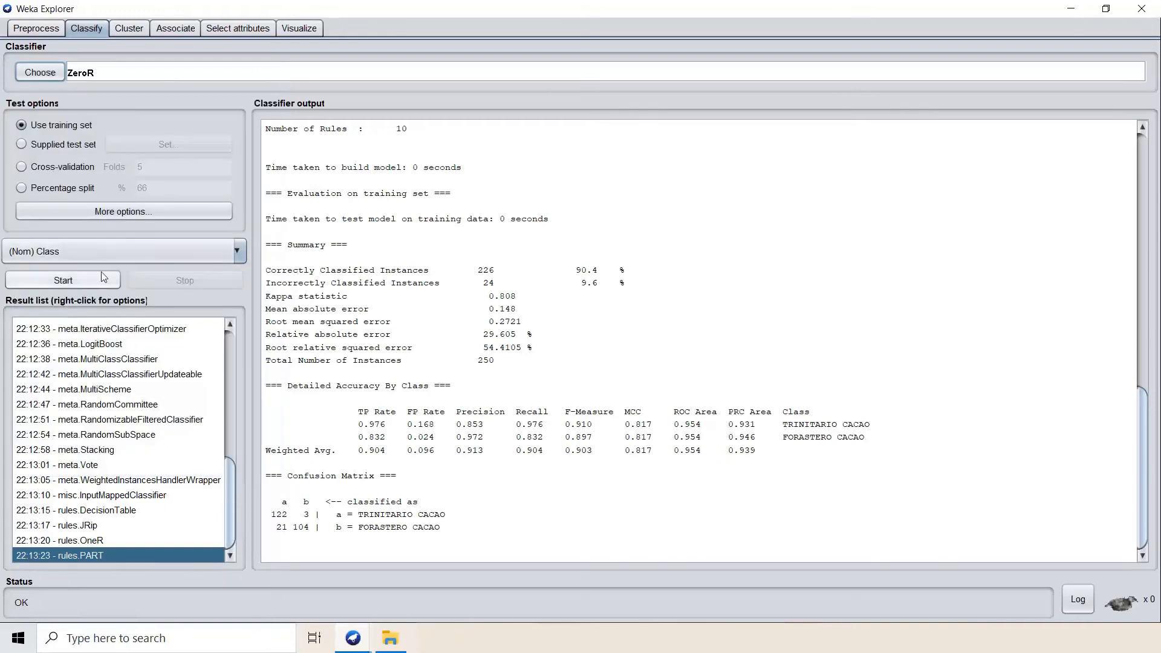
click(91, 280)
Run the DecisionStump classifier from the trees group on the training set
click(36, 72)
click(46, 176)
click(48, 191)
click(104, 206)
click(72, 276)
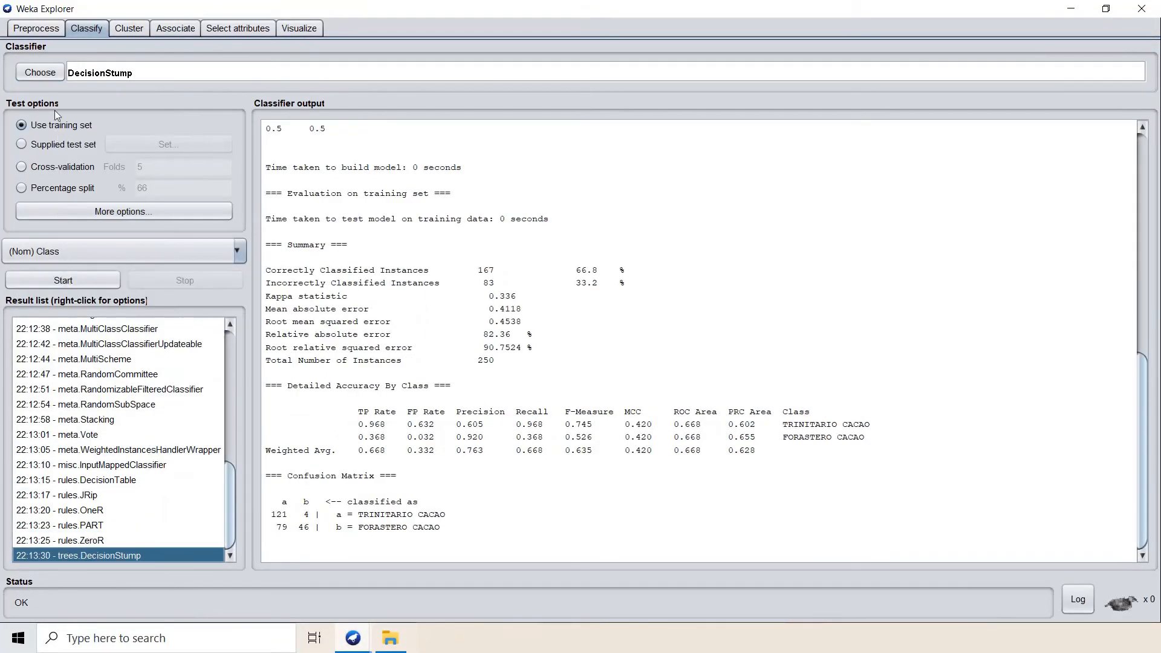
Run the HoeffdingTree and J48 classifiers from the trees group on the training set
click(40, 72)
click(108, 220)
click(69, 277)
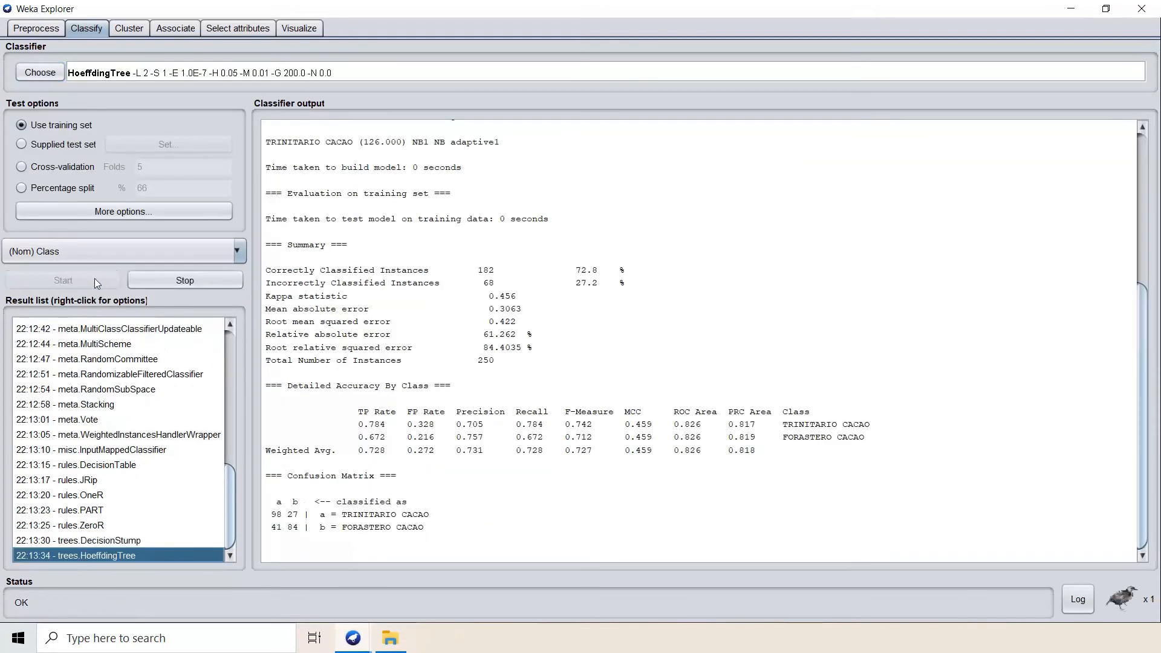
click(47, 75)
click(91, 234)
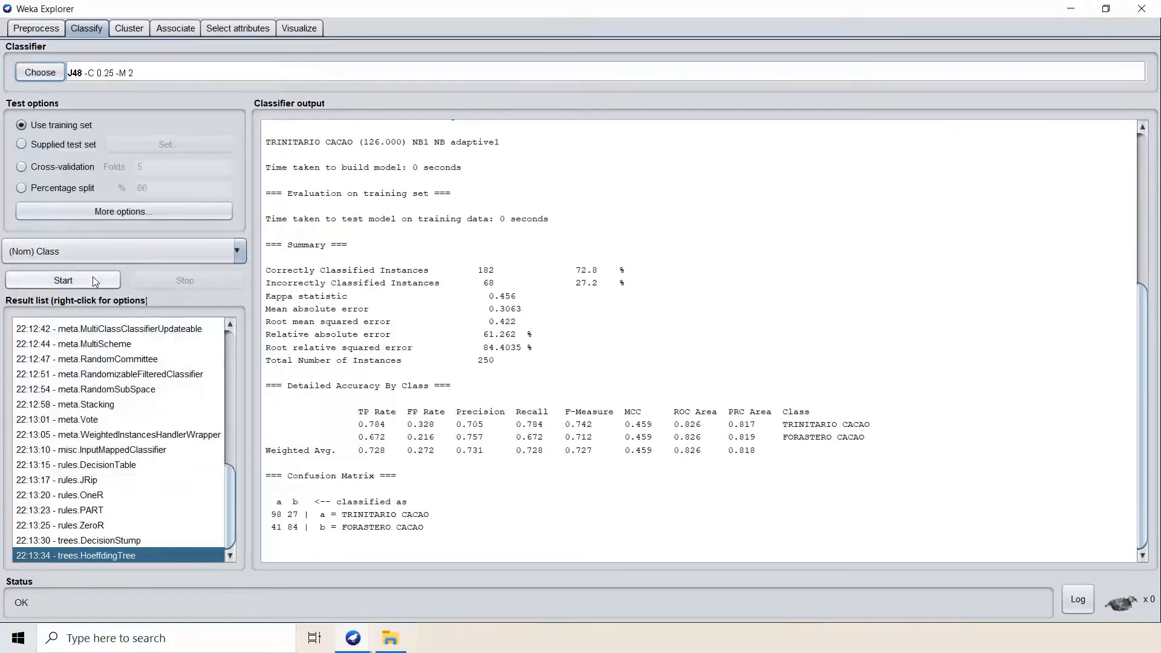
click(70, 277)
Run the LMT and RandomForest classifiers from the trees group on the training set
click(47, 75)
click(89, 248)
click(70, 277)
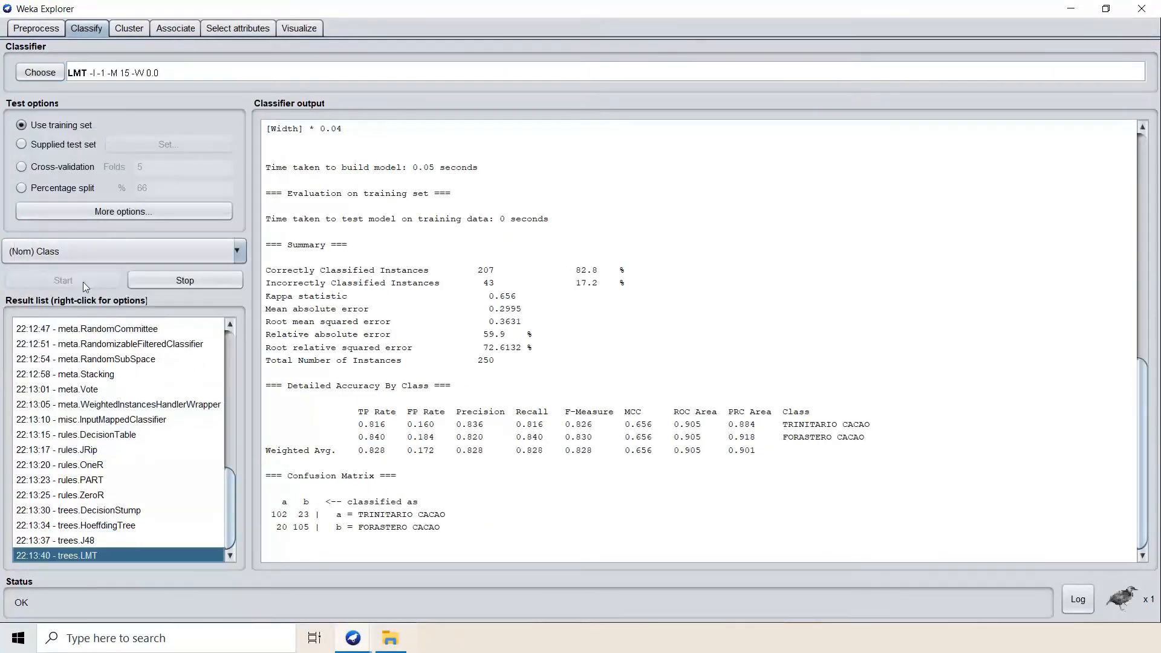
click(43, 74)
click(108, 277)
click(70, 277)
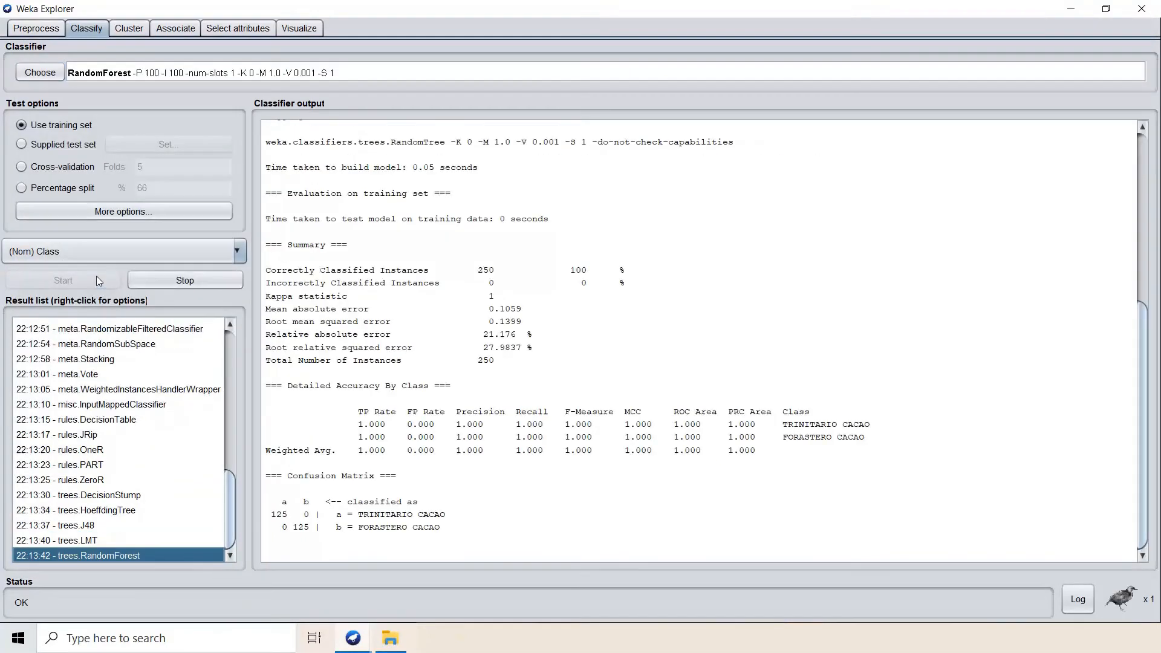
Run the RandomTree and REPTree classifiers from the trees group on the training set
click(43, 74)
click(128, 290)
click(70, 277)
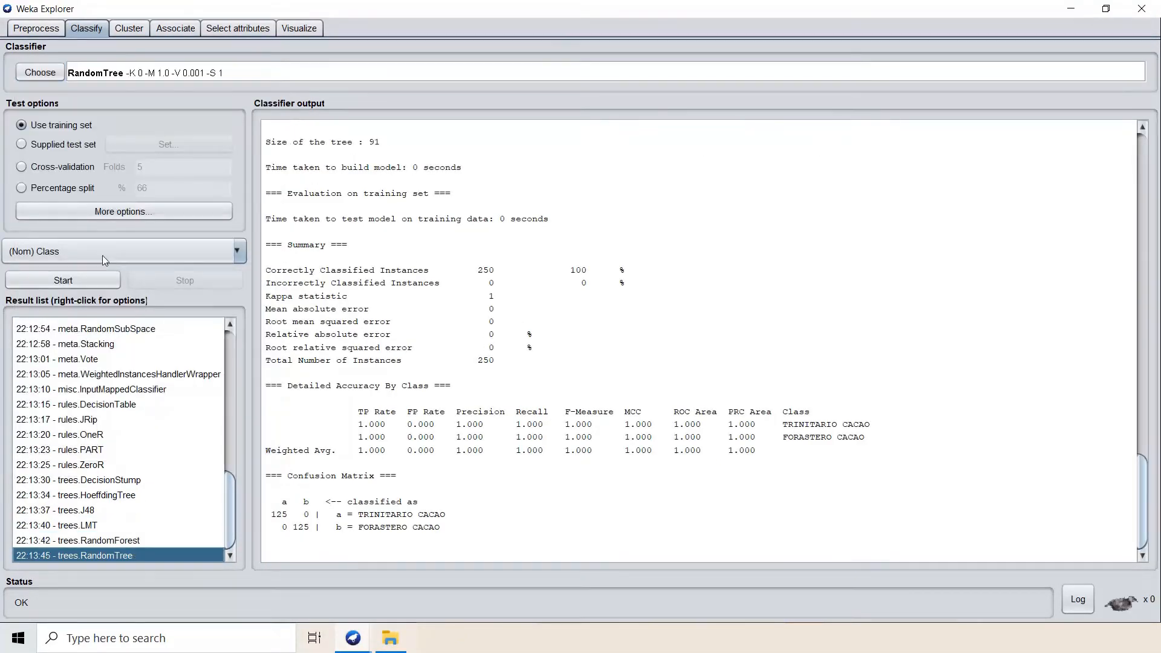
click(44, 75)
click(100, 305)
click(85, 282)
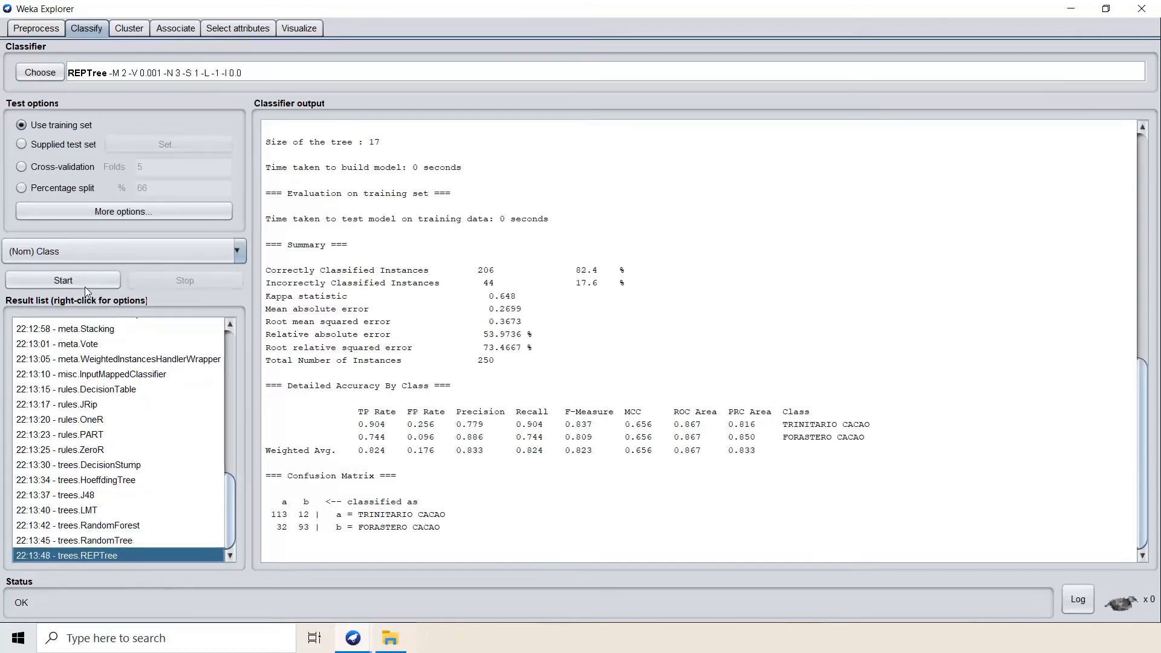